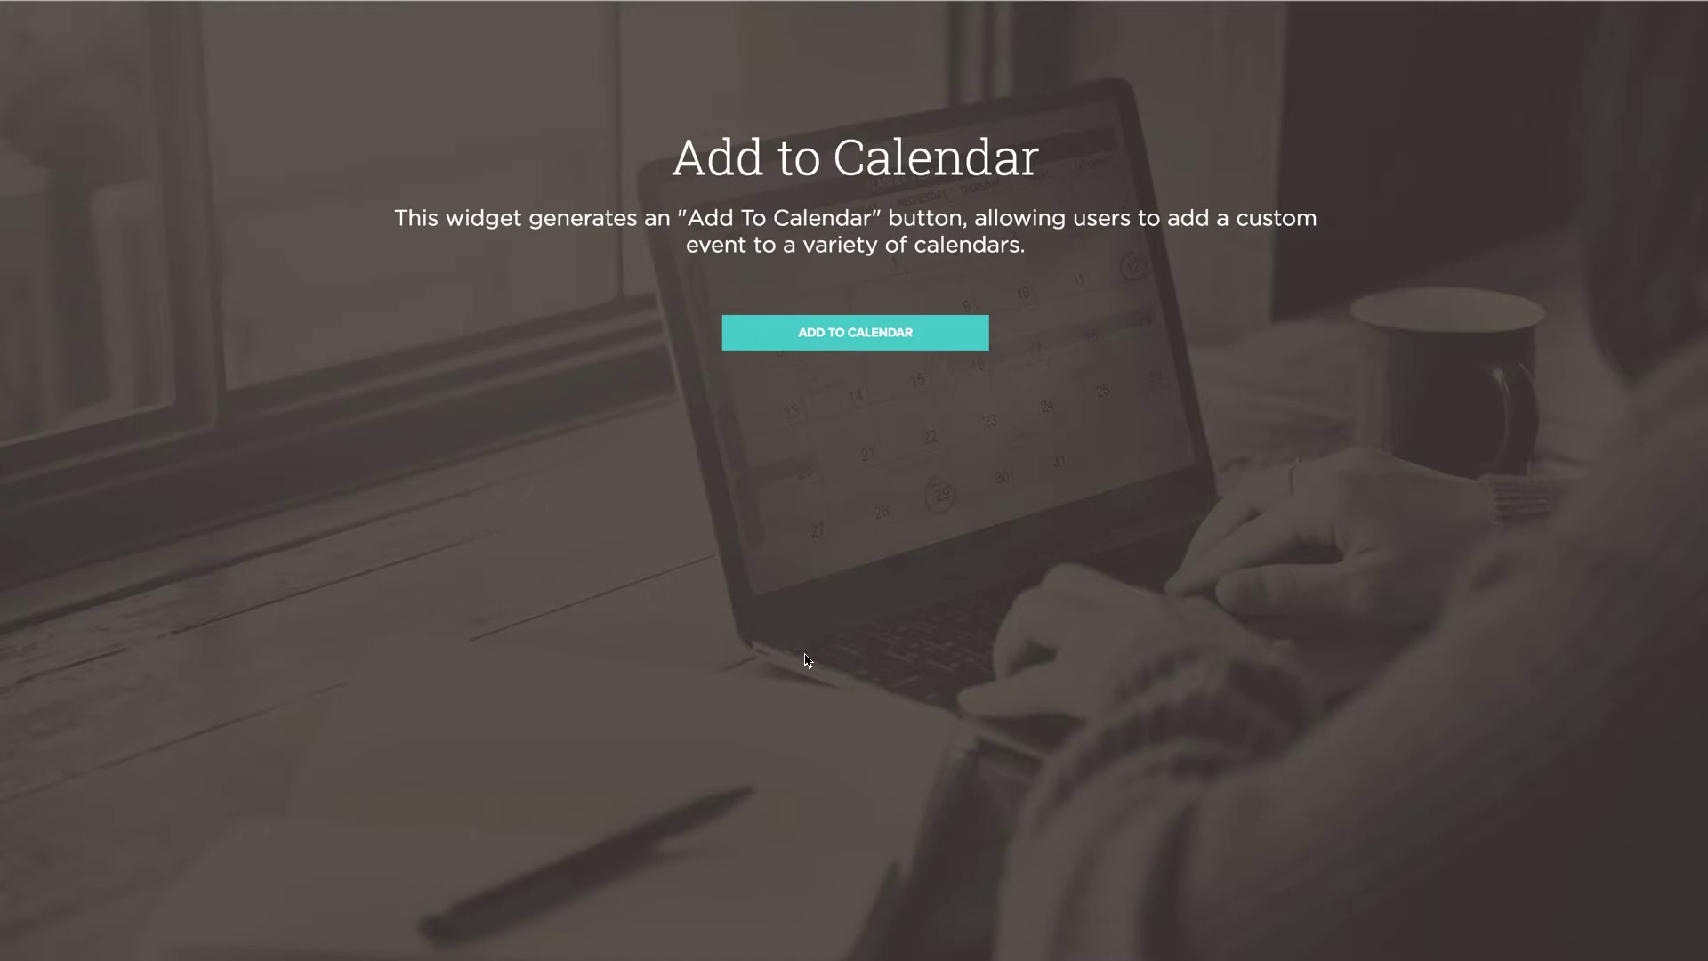
Try the demo button's Google Calendar option, then drag the Library's Add To Calendar Button onto the page.
click(856, 346)
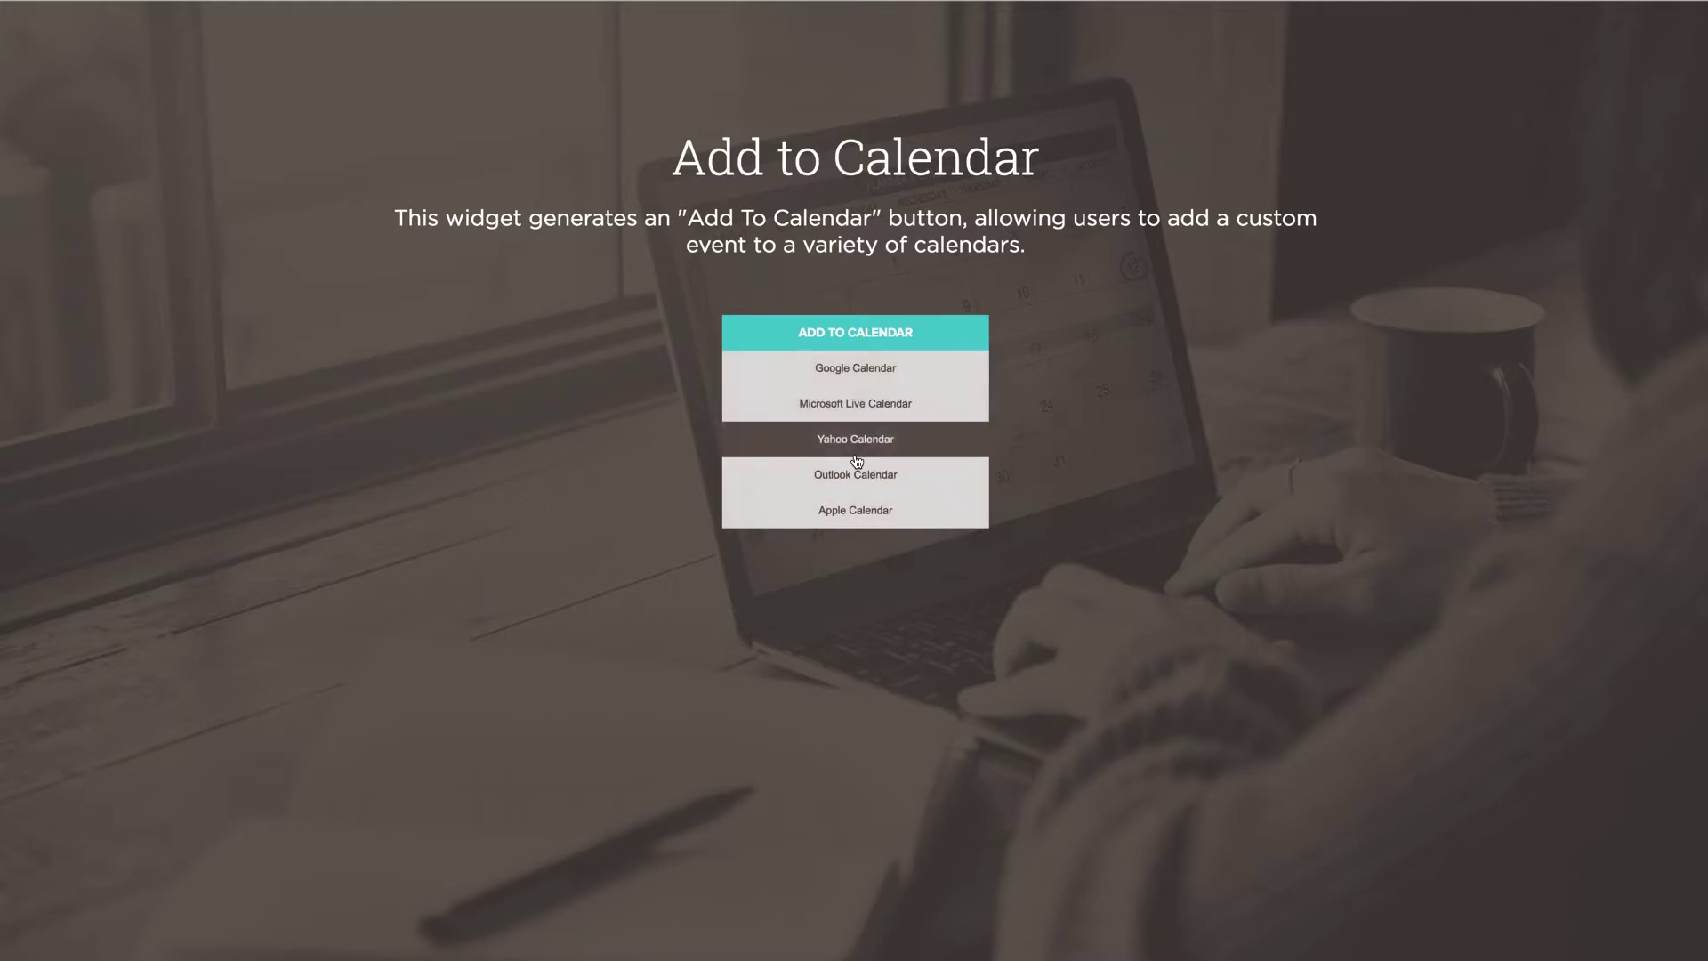
click(863, 374)
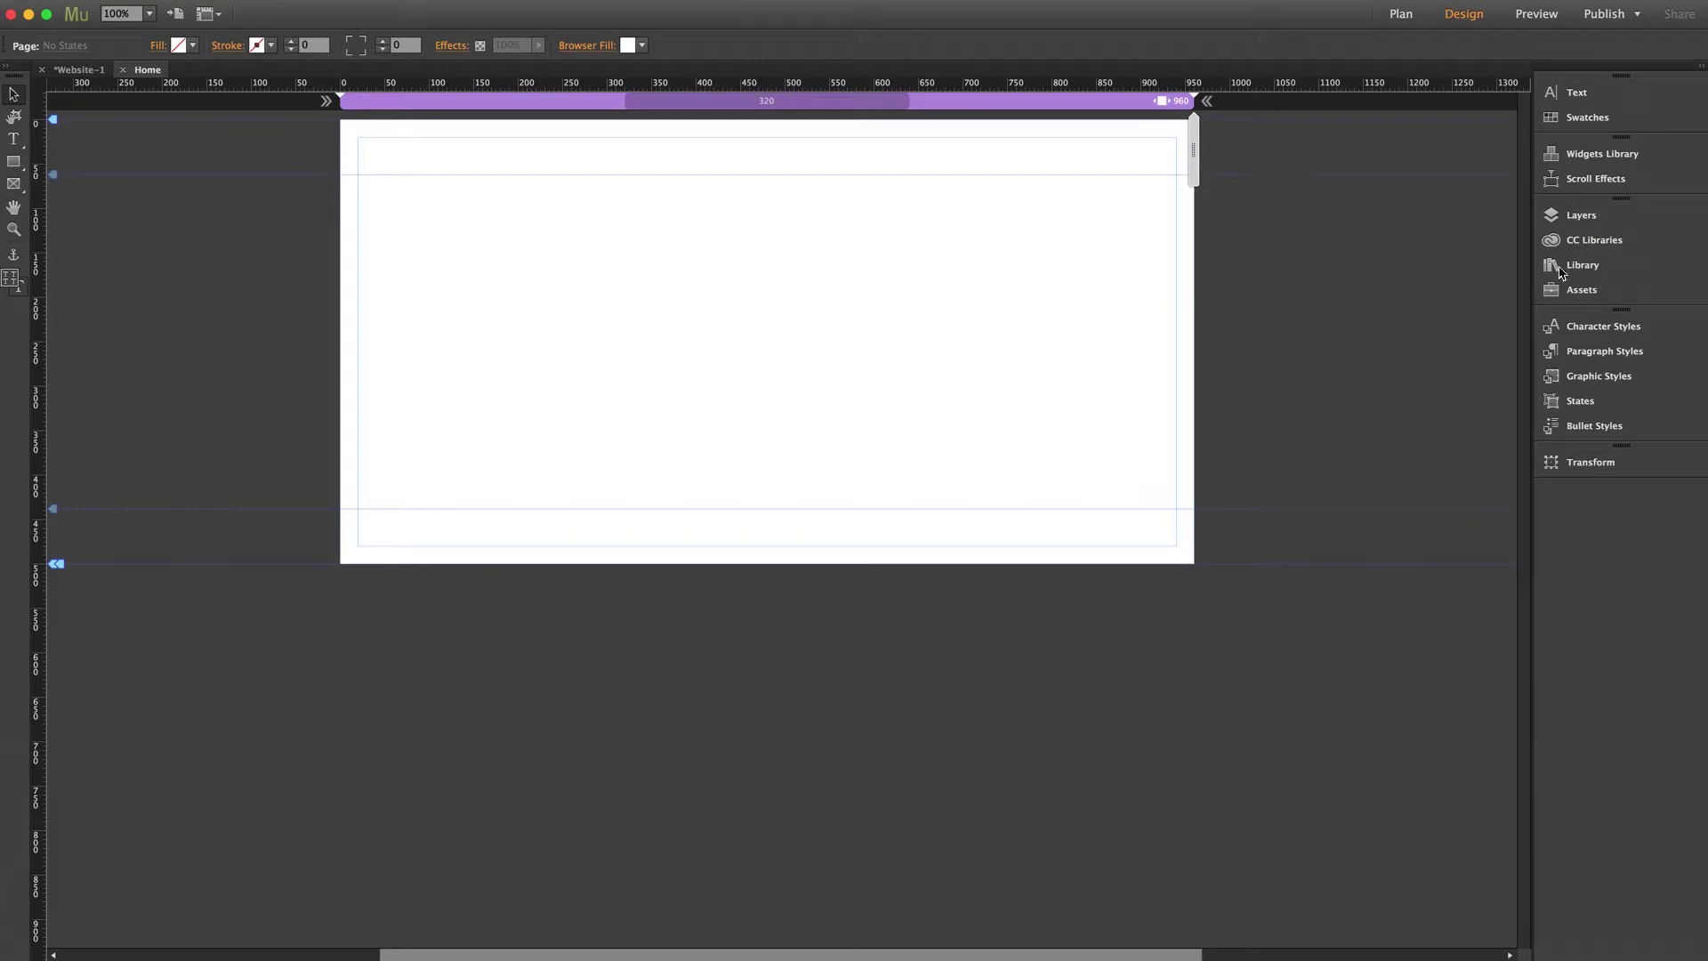
click(1563, 268)
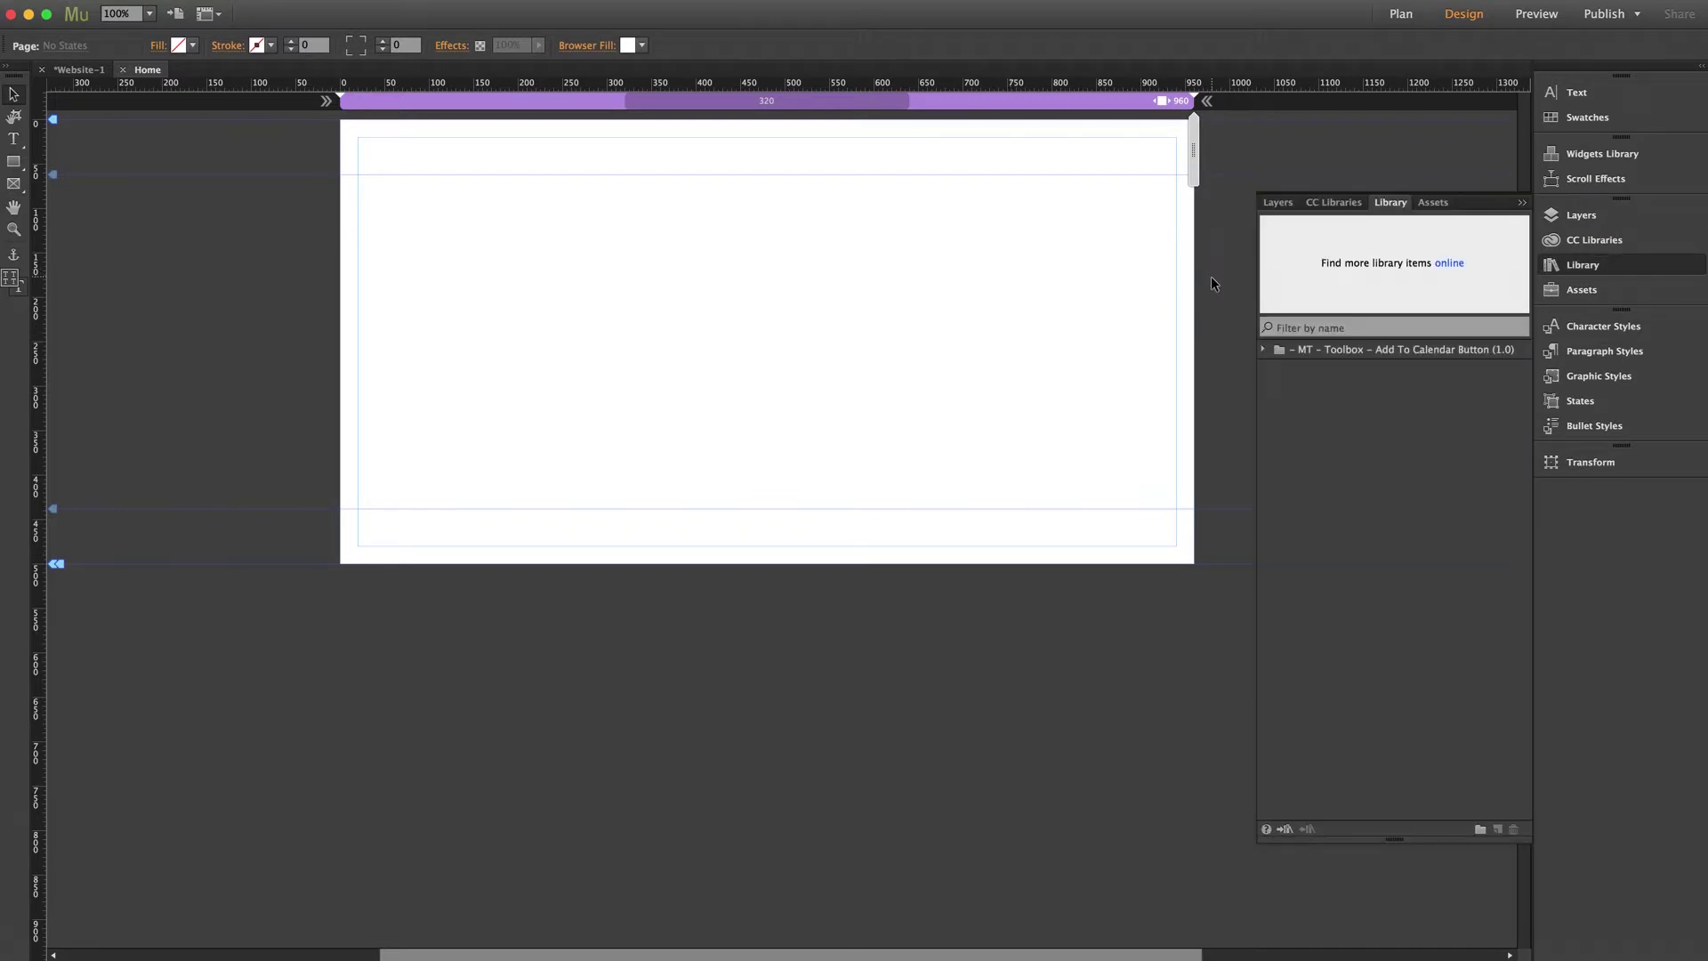
click(1261, 351)
click(1341, 372)
drag(1340, 375, 386, 187)
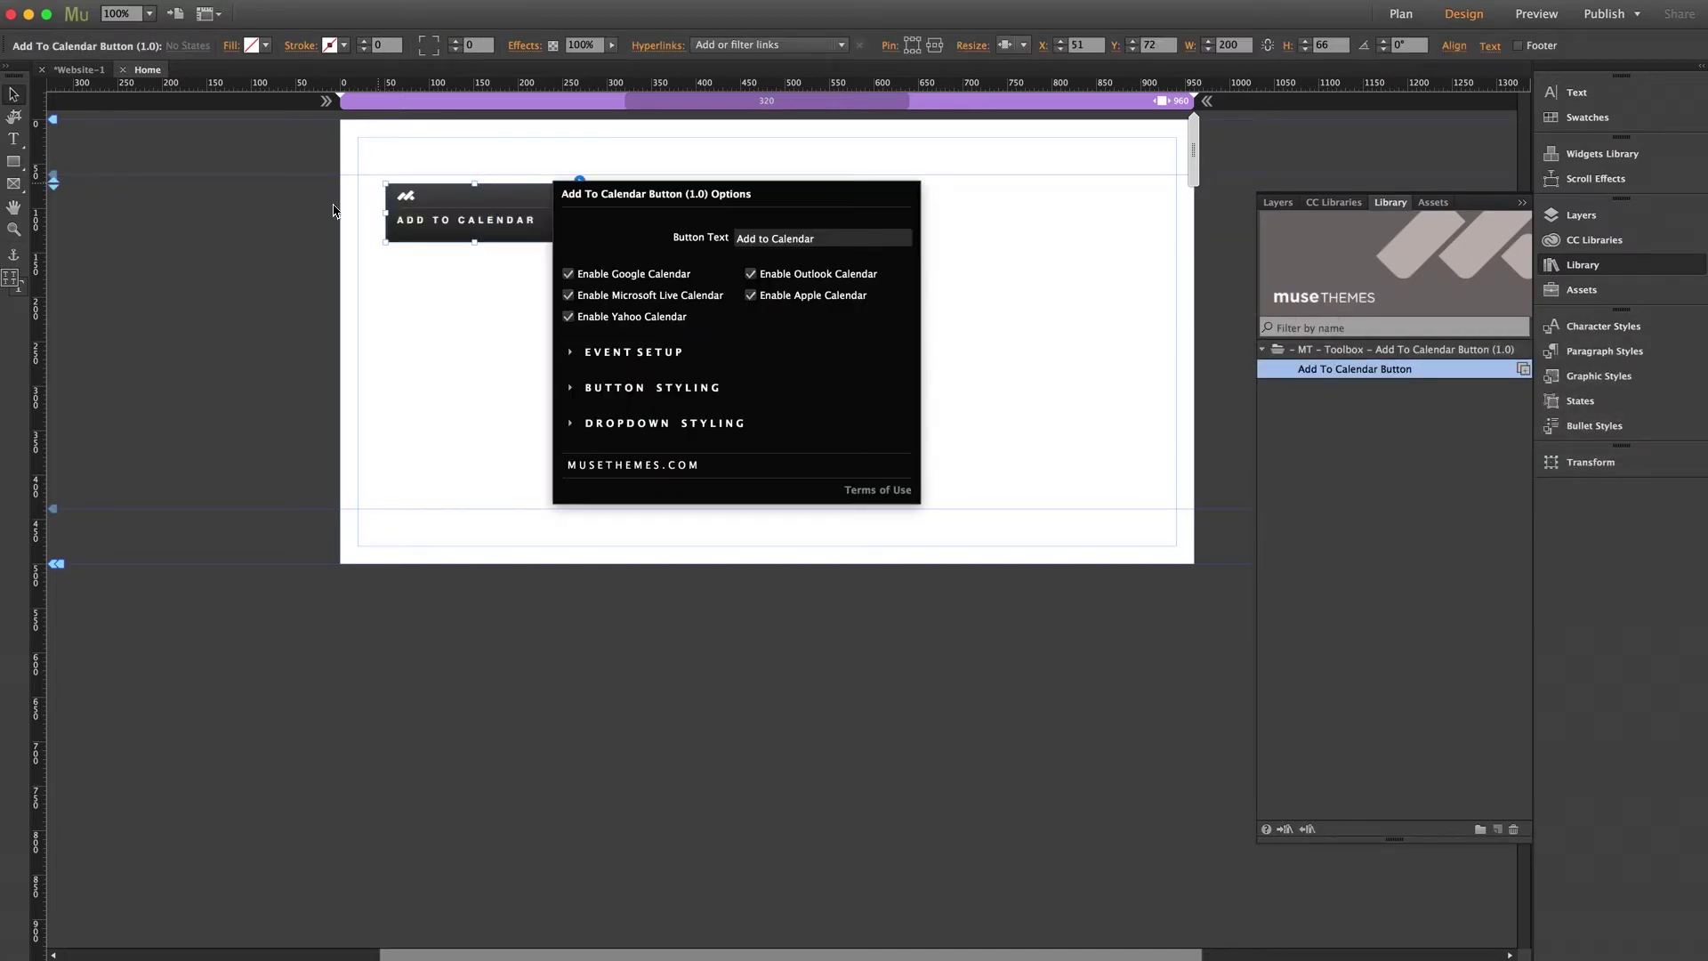
Move the calendar button to the top centre of the Home page and close the Library.
drag(499, 219, 746, 220)
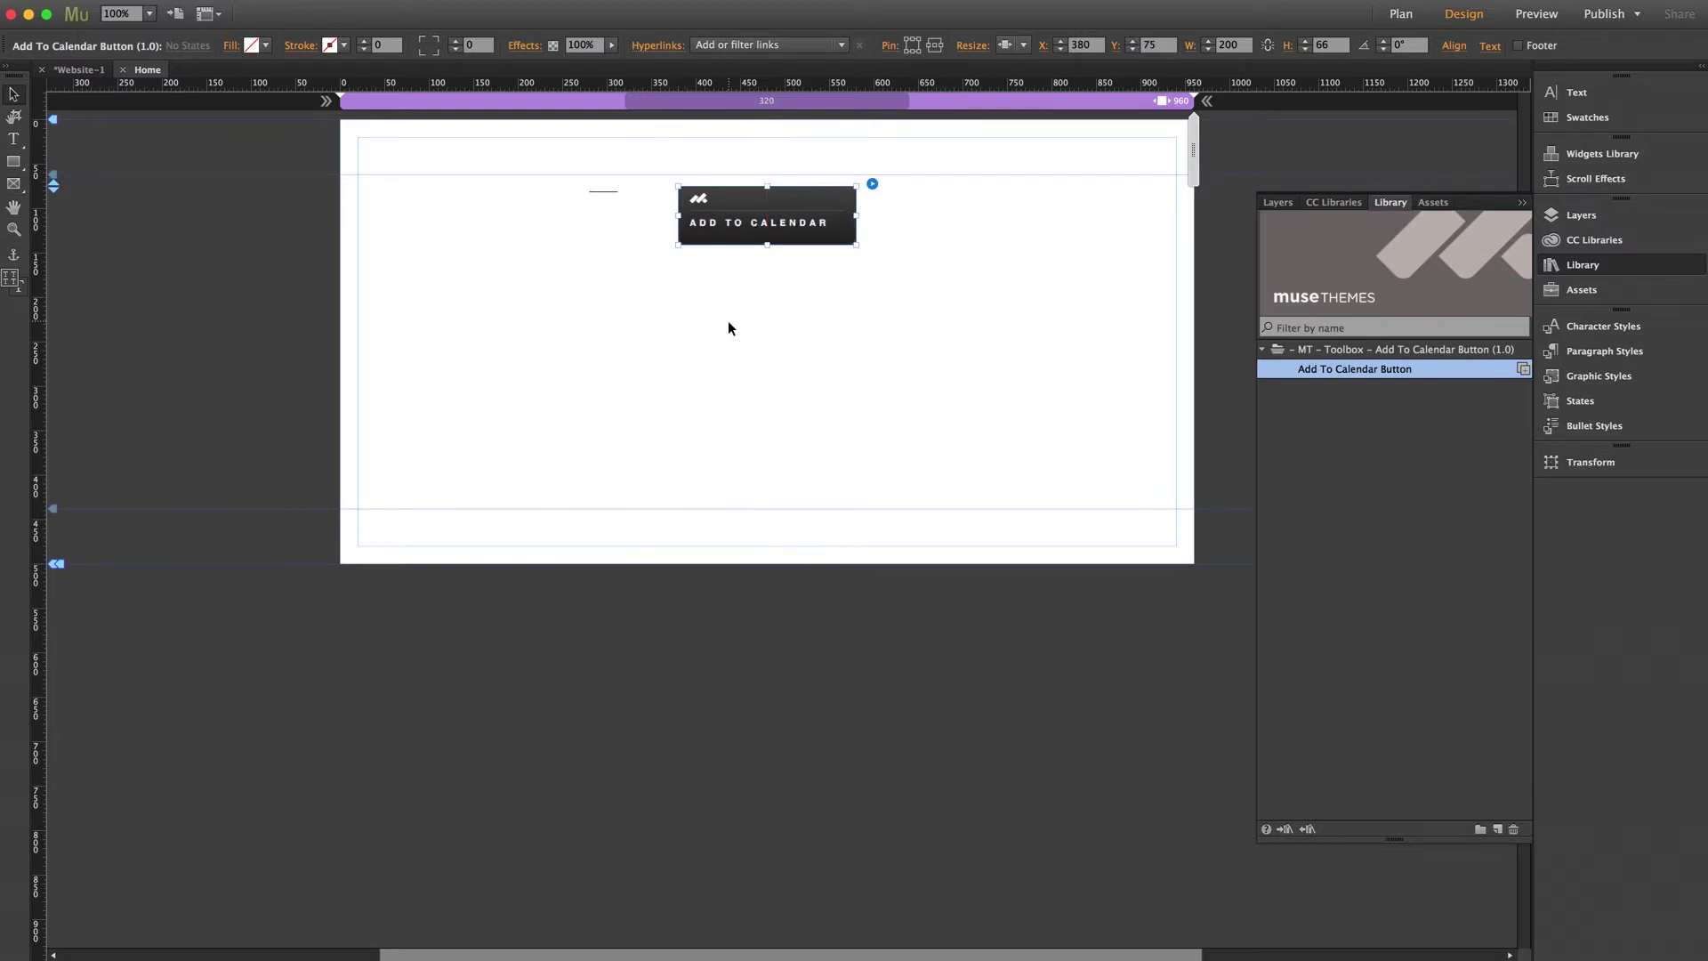
click(727, 324)
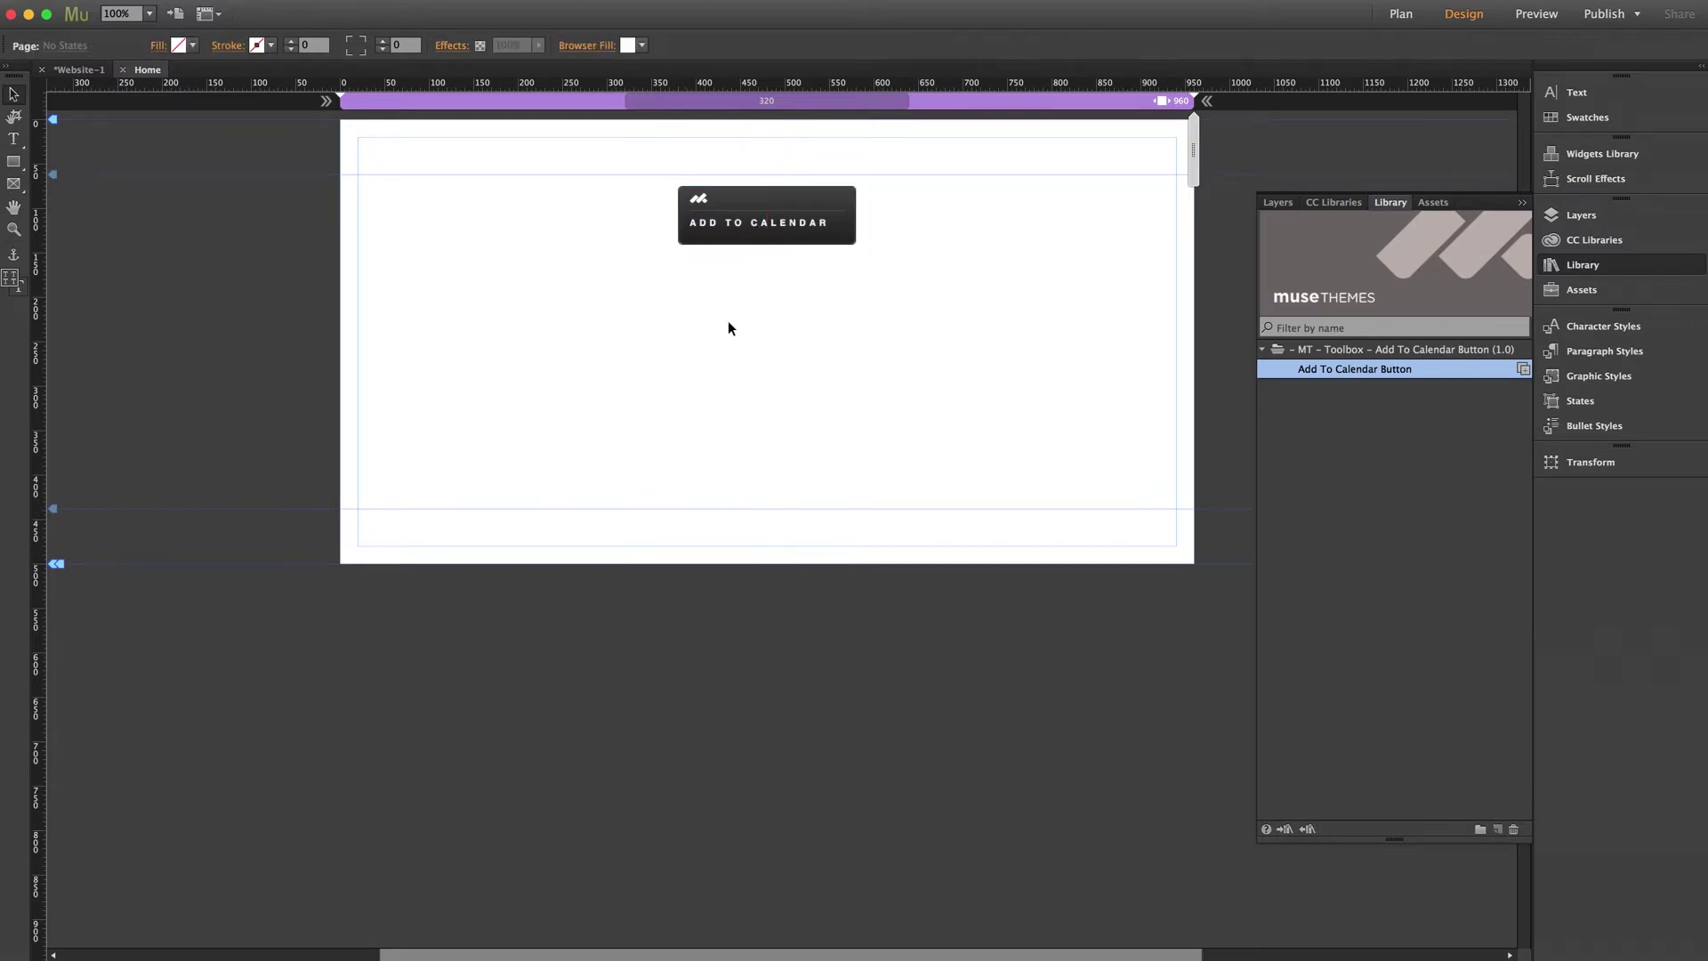
click(1582, 265)
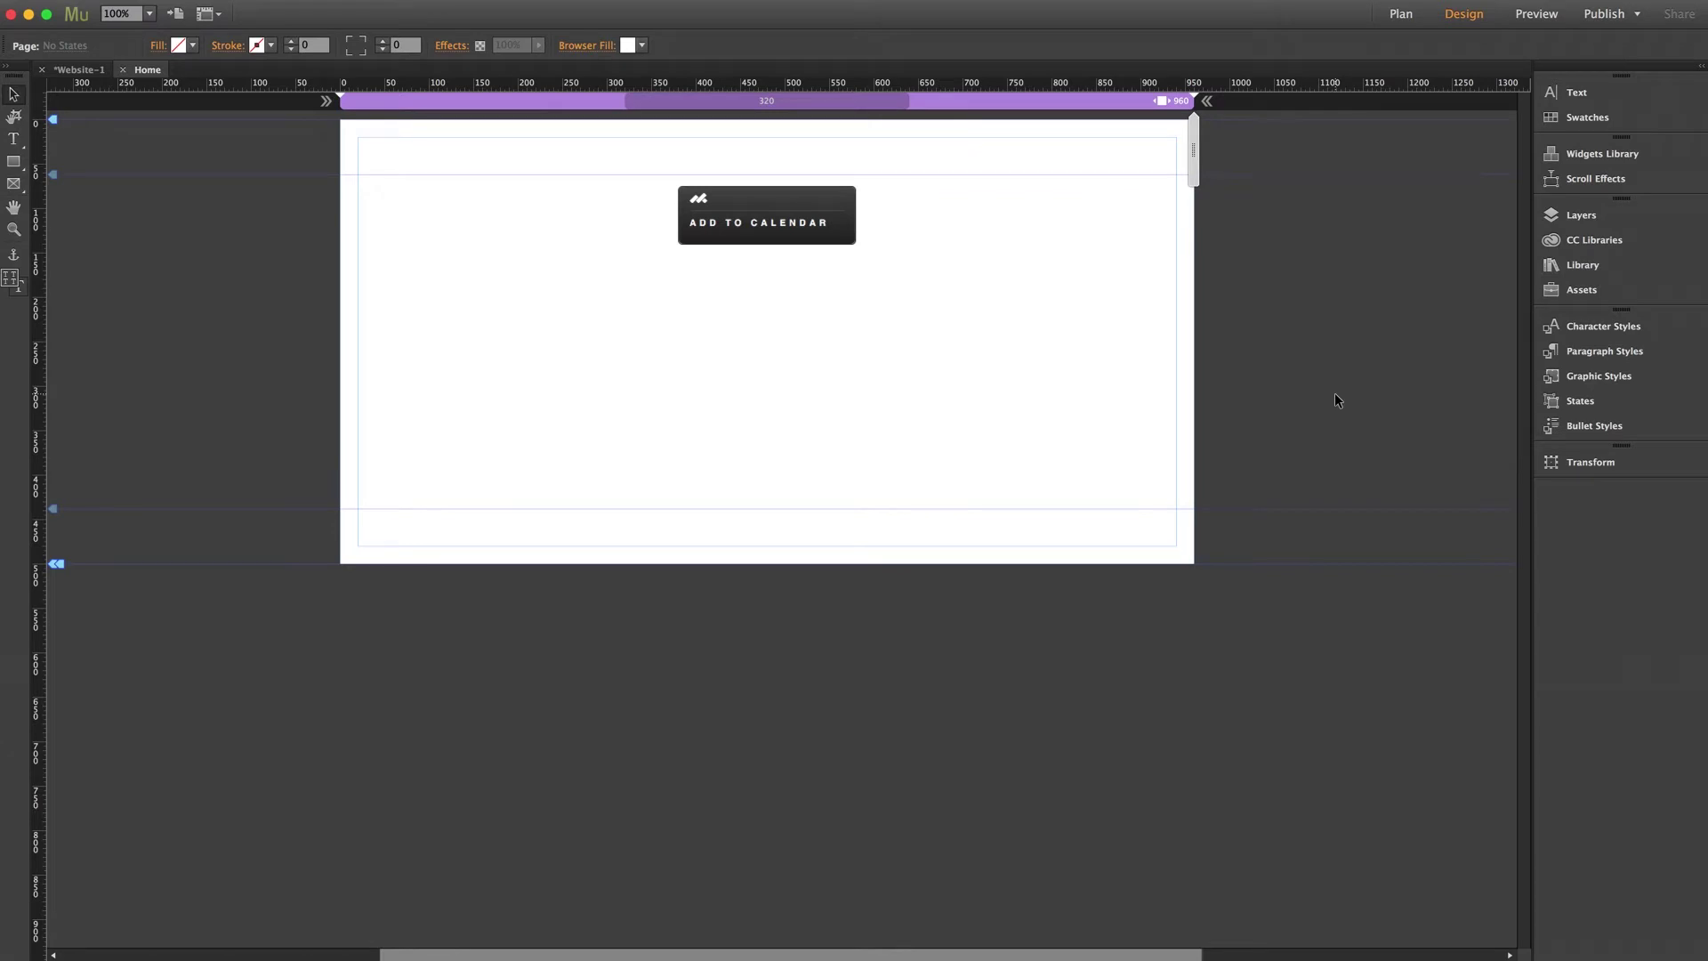
click(742, 208)
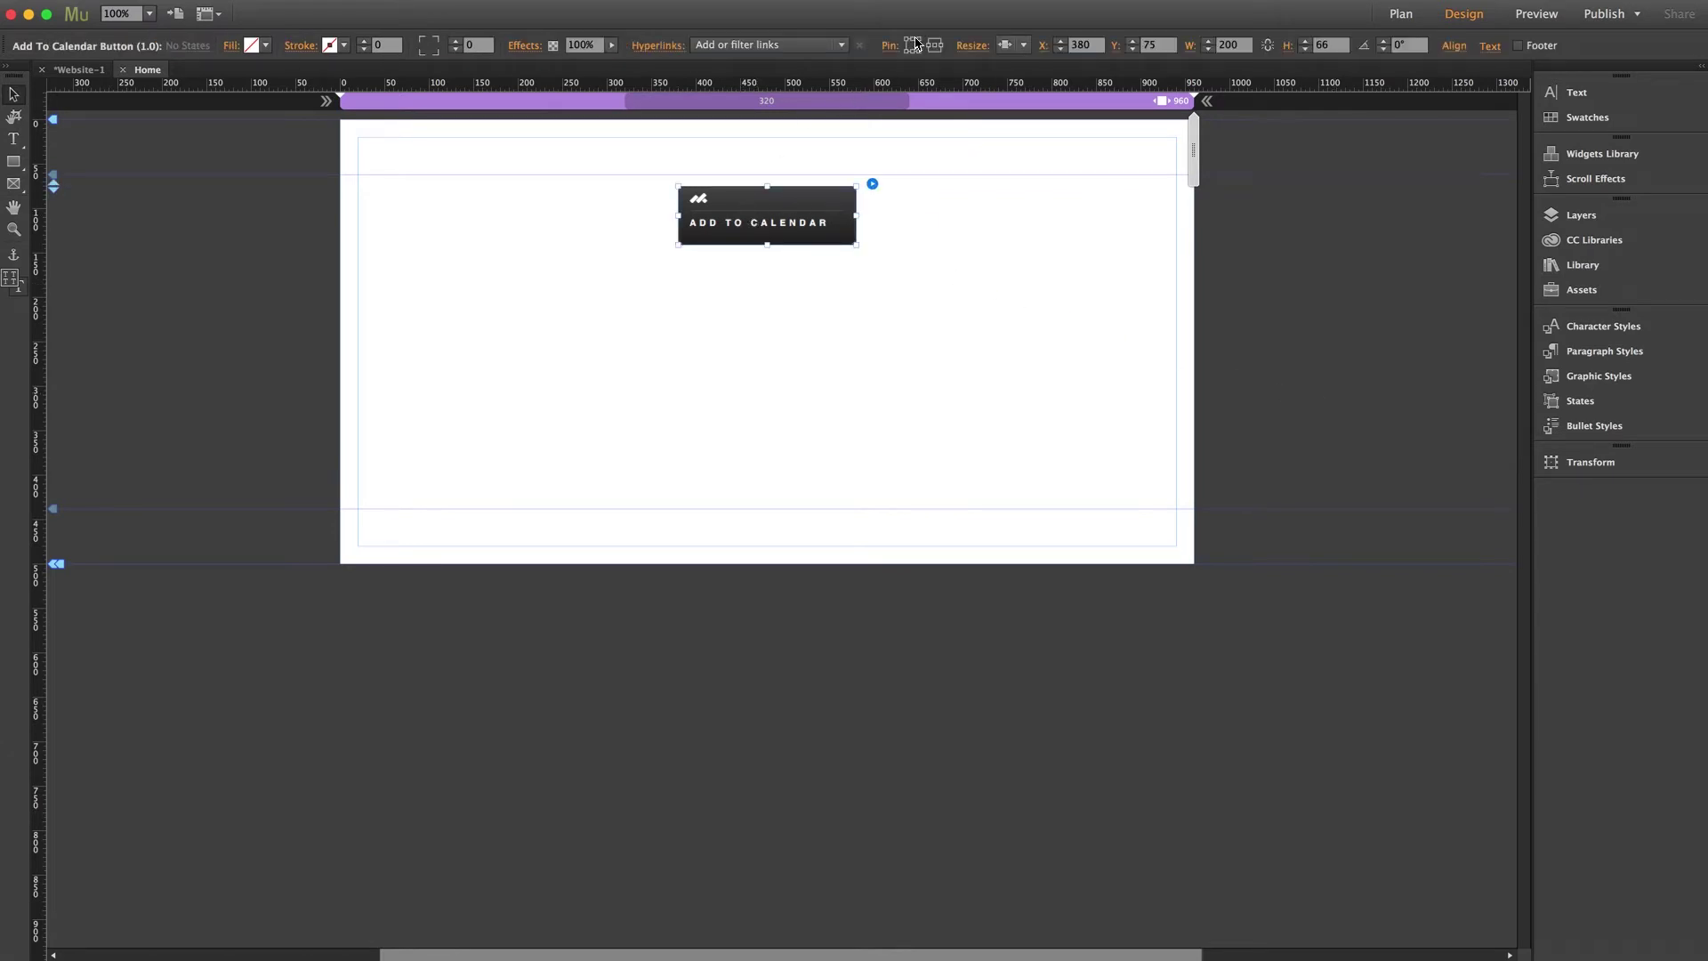
click(942, 256)
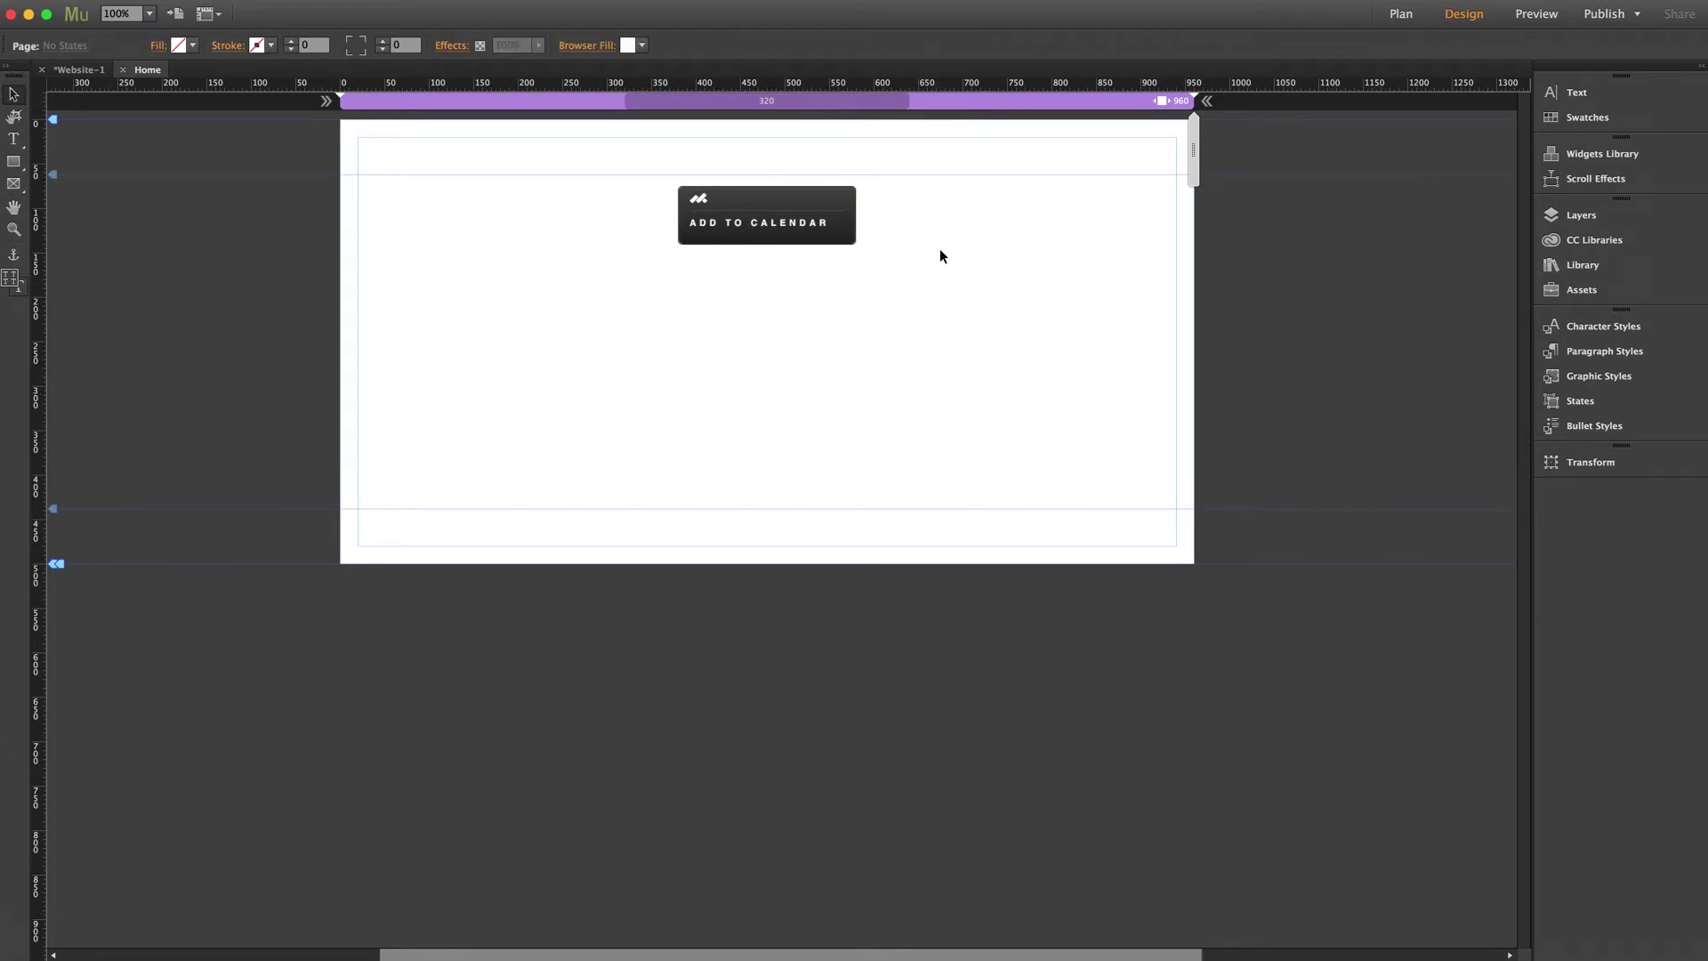
key(super+shift+e)
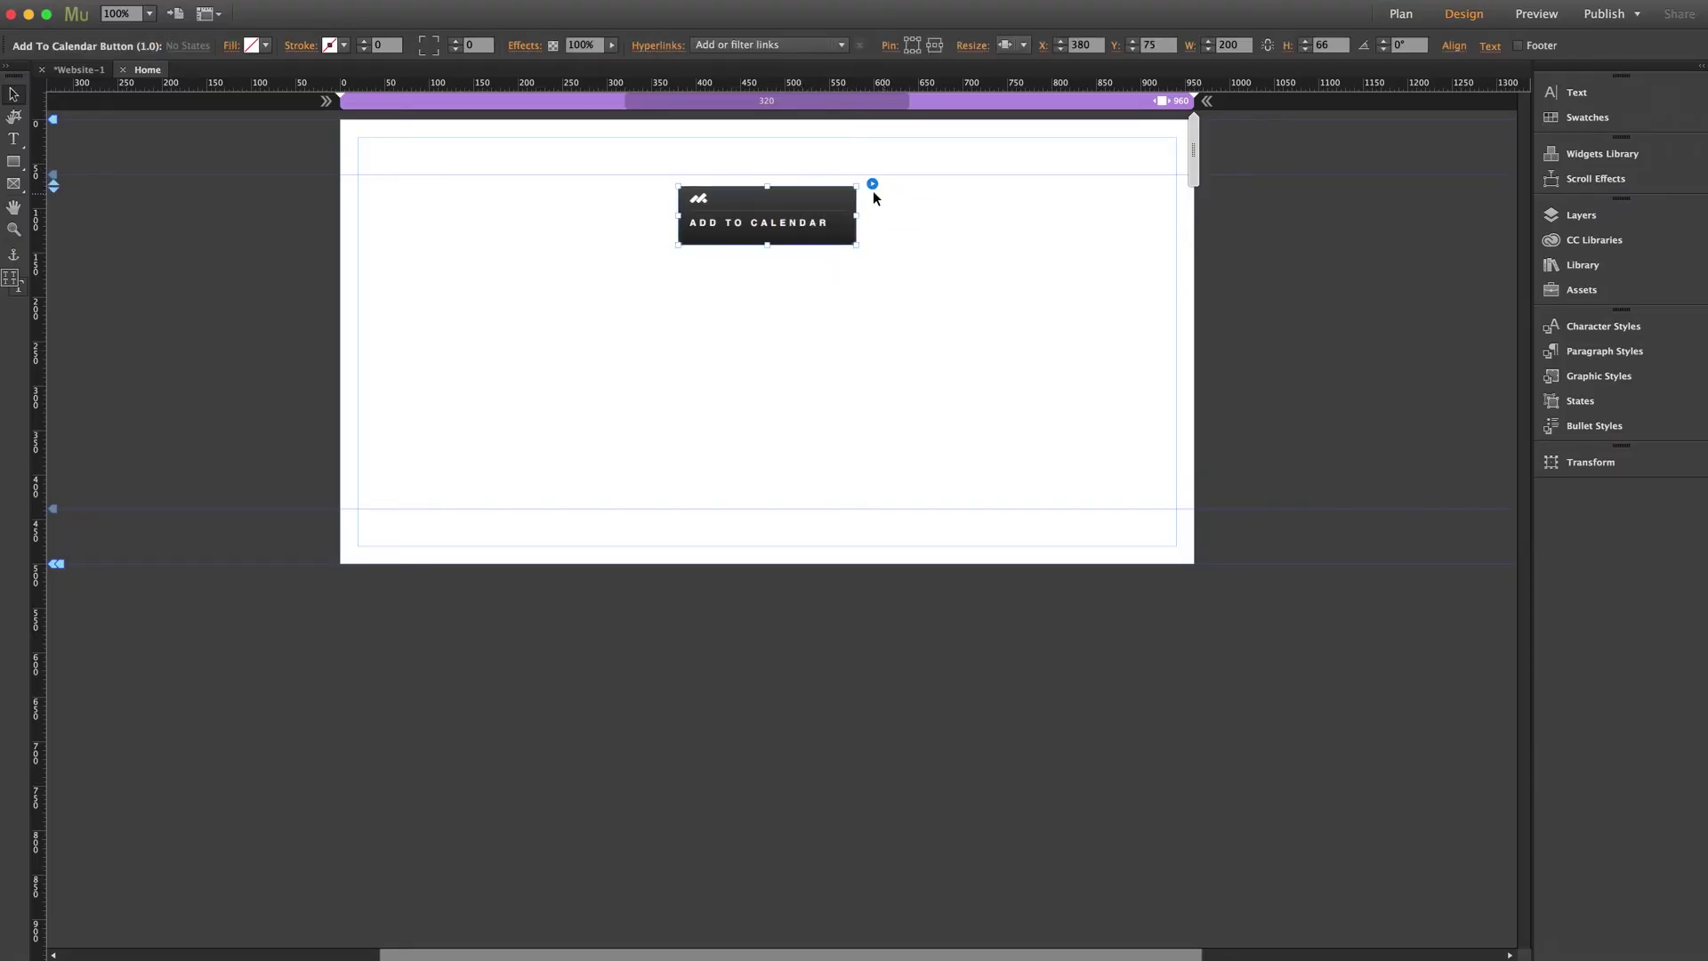
Show the calendar button's EVENT SETUP fields, with defaults of 2017-12-21 from 21:00 to 22:00.
click(873, 185)
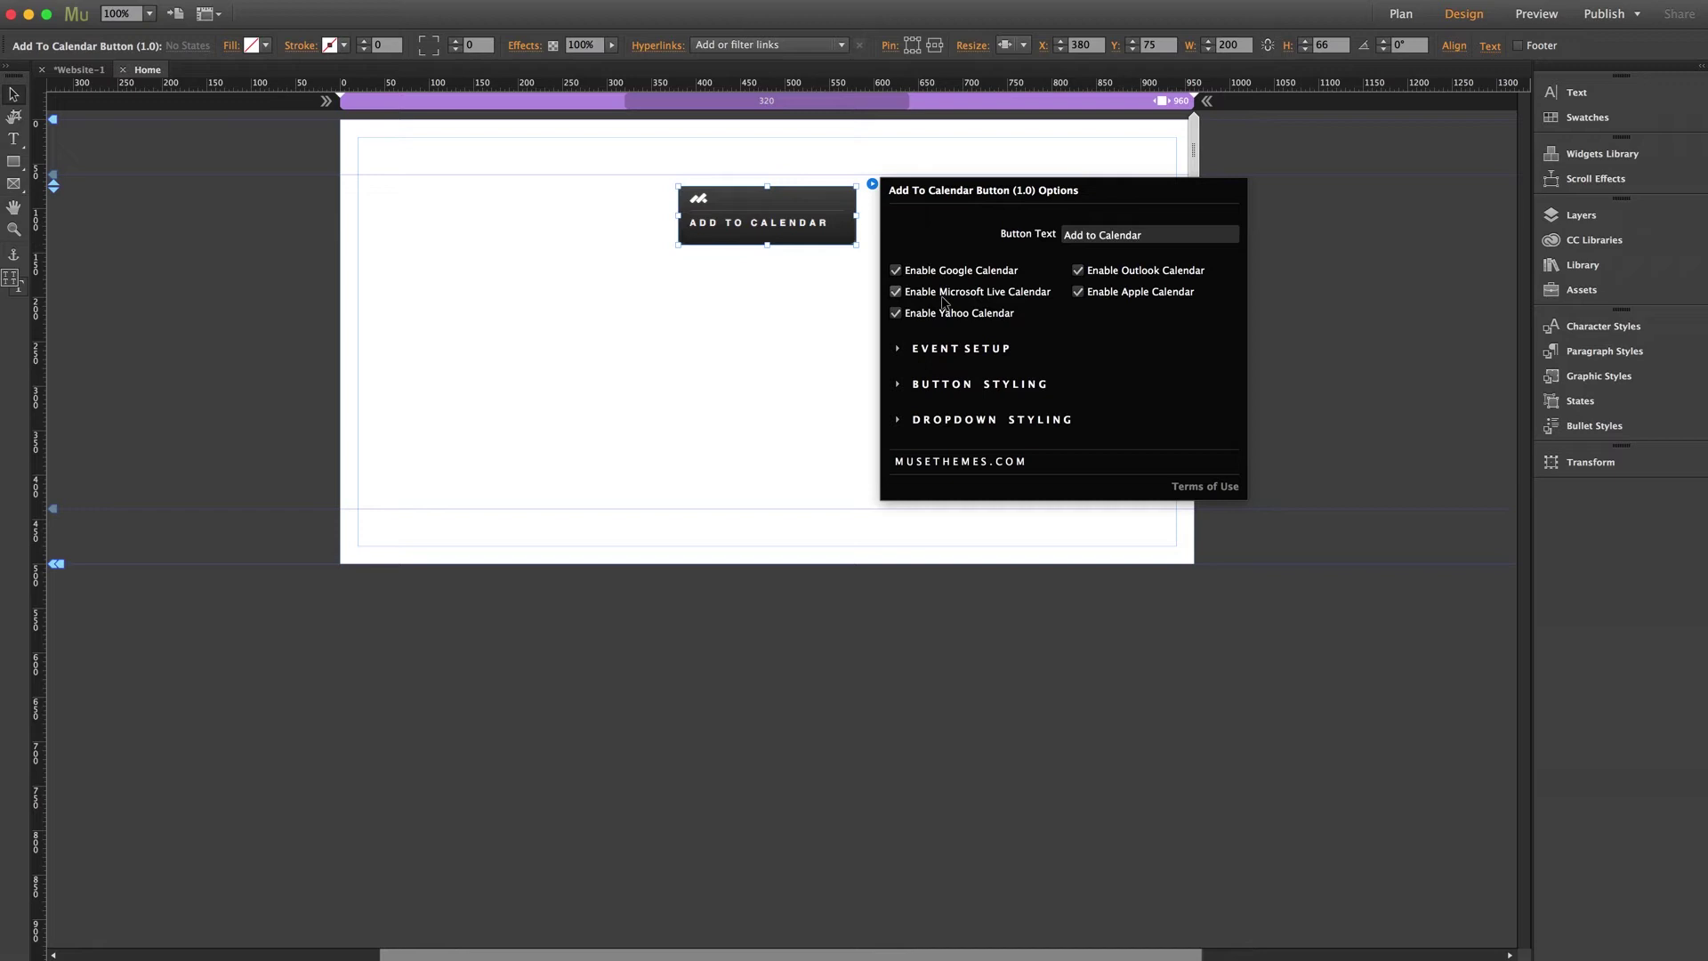
click(954, 352)
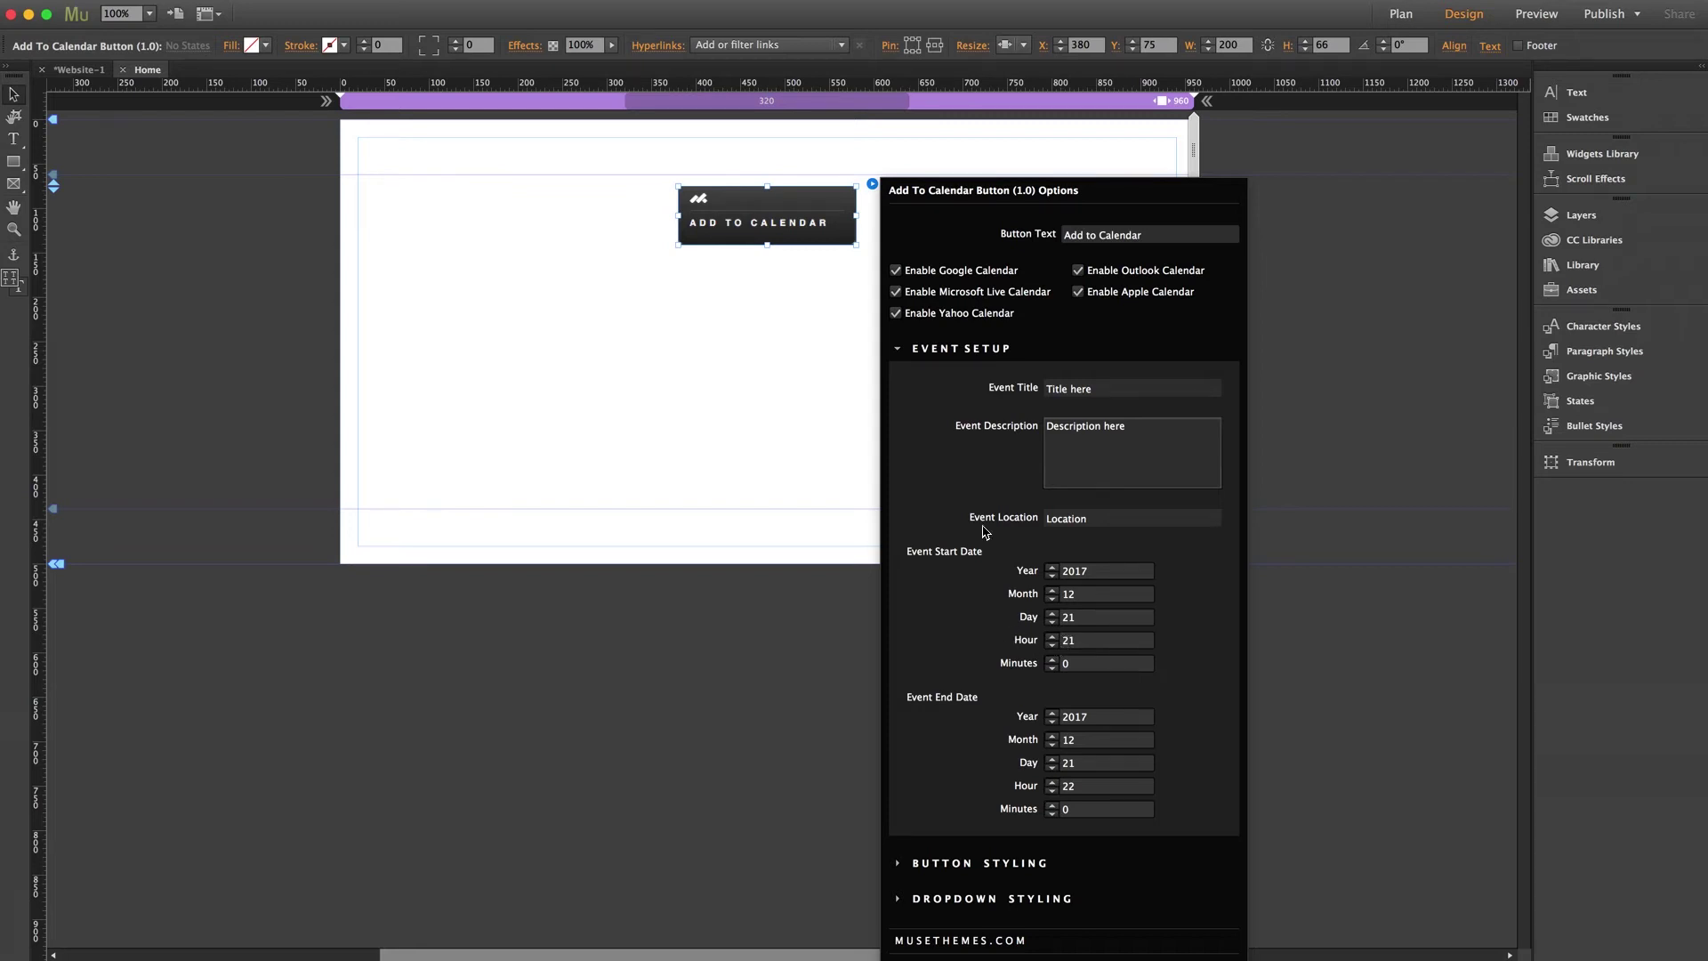
Enter event title 'Movie Premiere!', description 'Don't Miss It!' and location 'Los Angeles, CA'.
drag(1090, 390, 1046, 389)
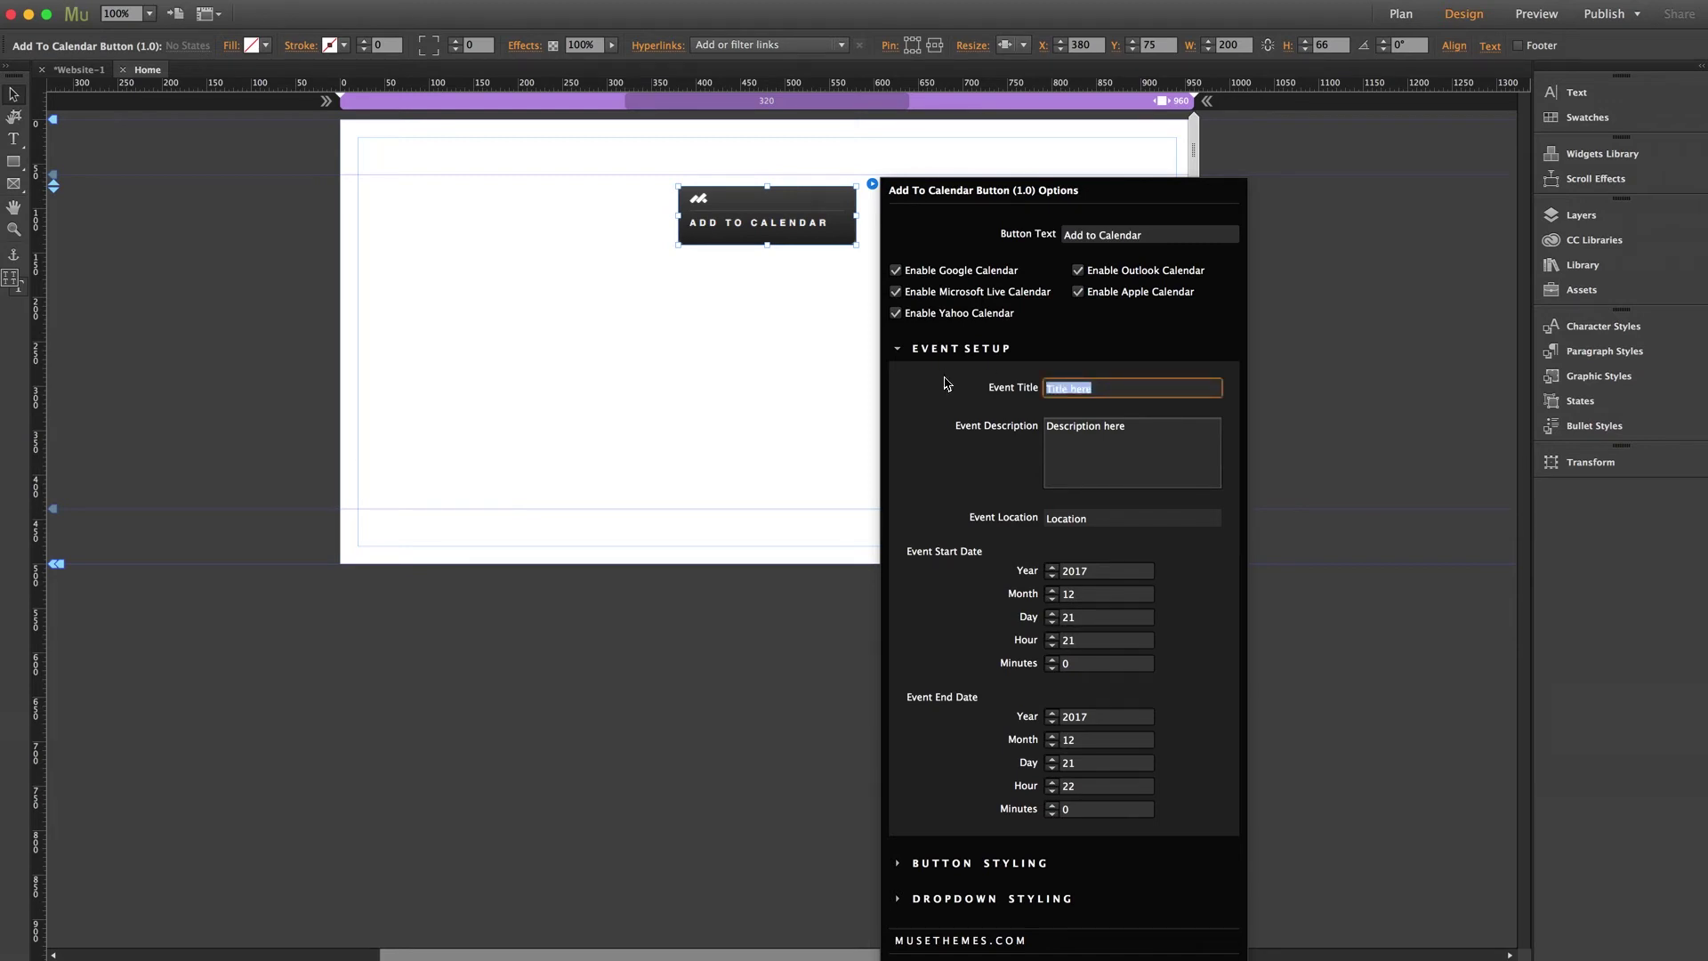
text(Movie Premiere)
click(1090, 428)
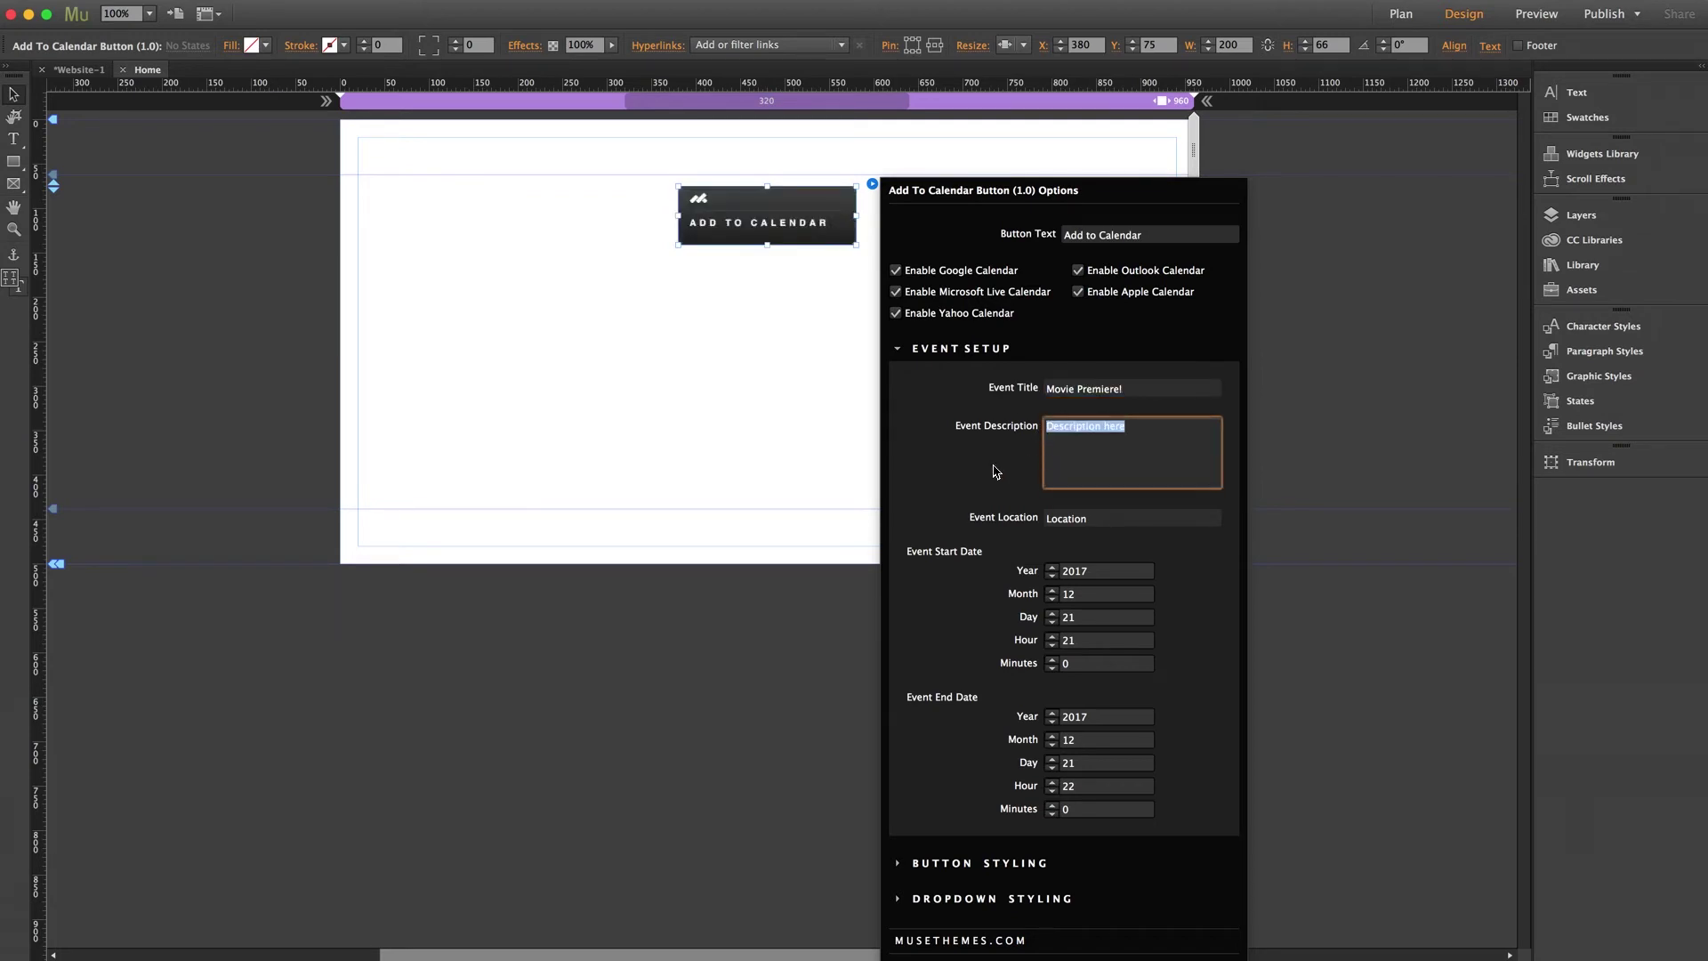
text(Don't Miss It!)
click(1089, 520)
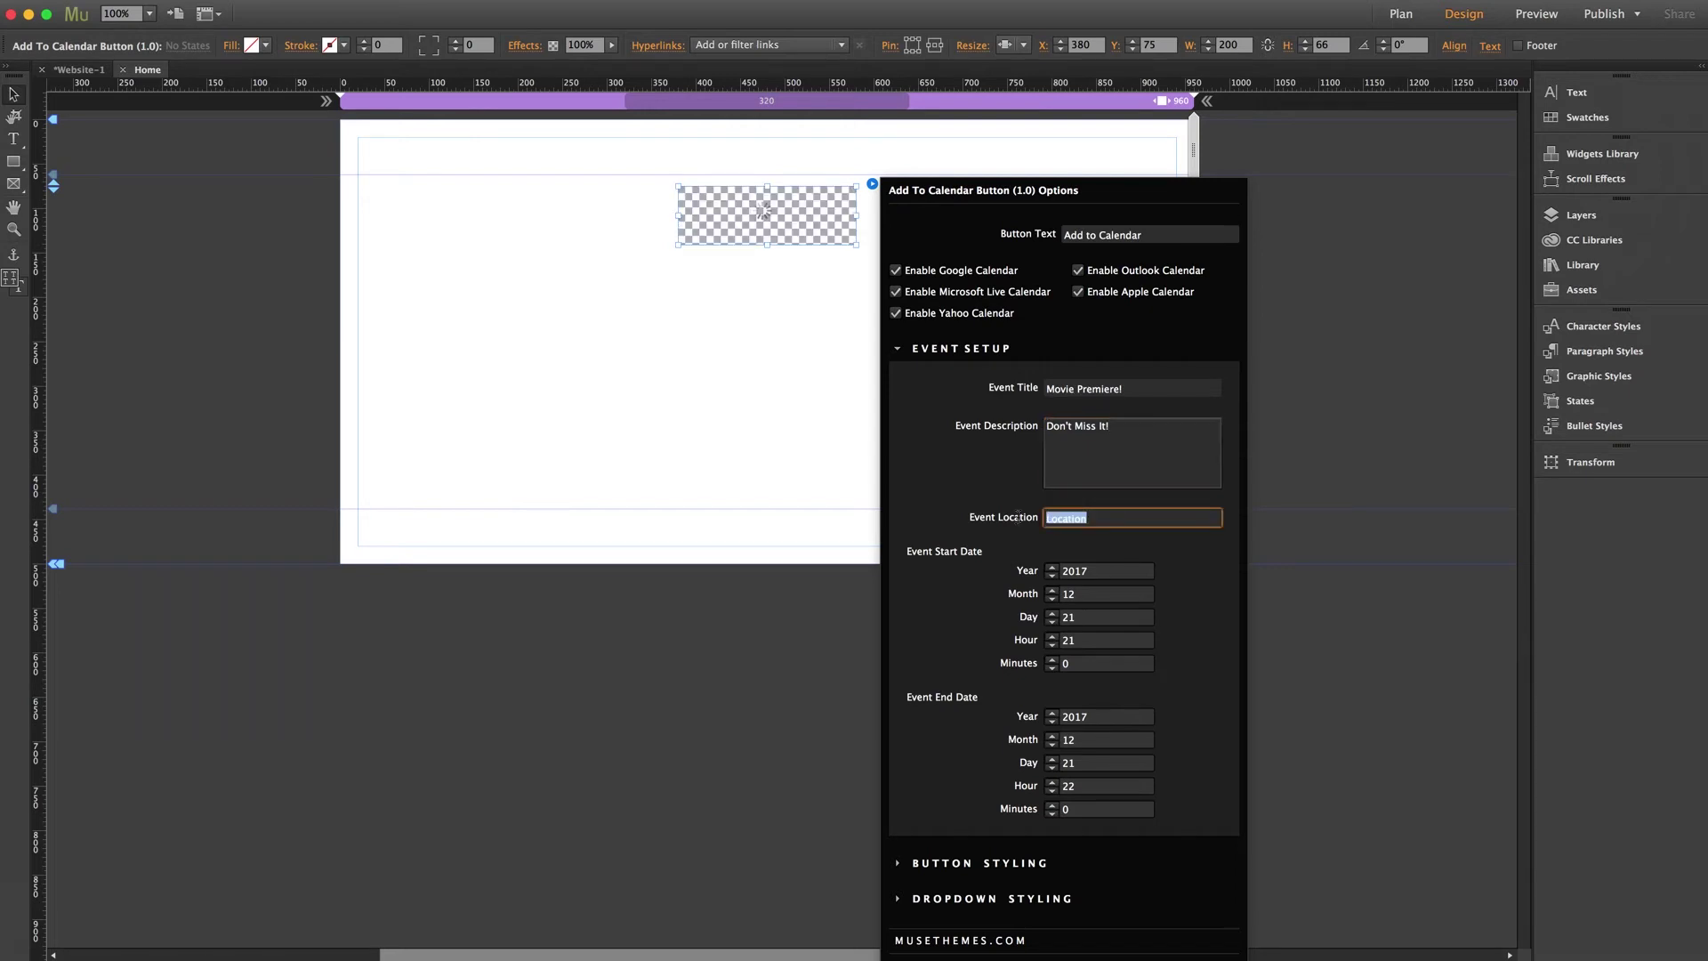
text(Los Ang)
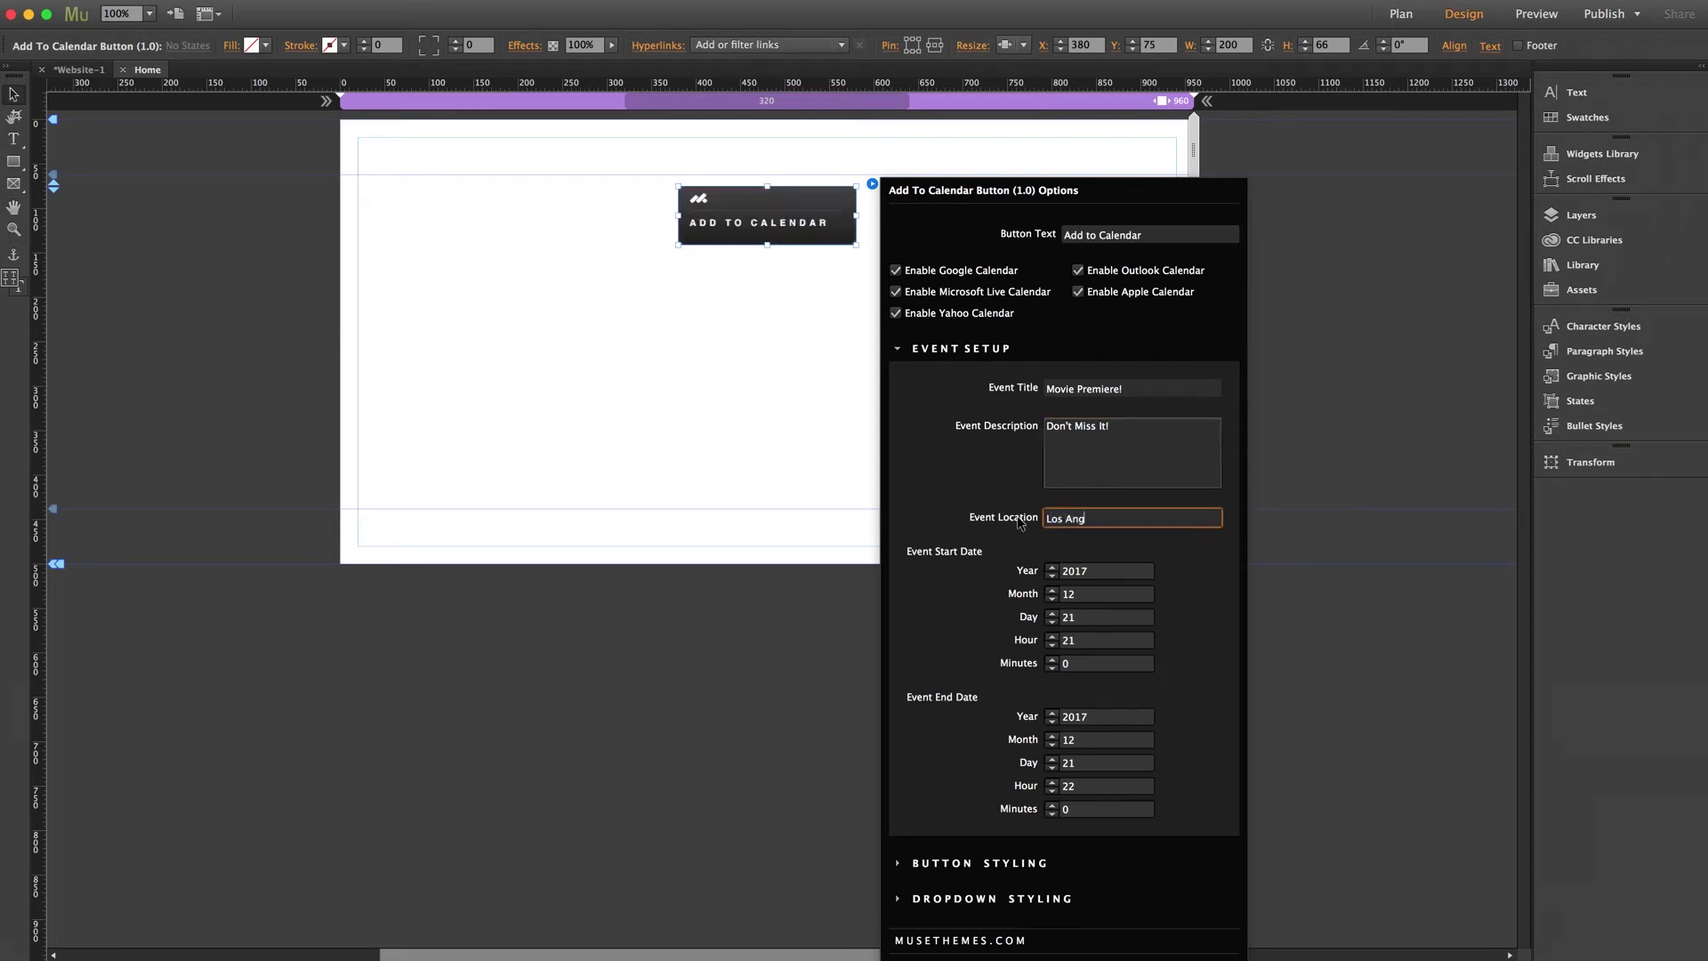
text(eles, CA)
key(Tab)
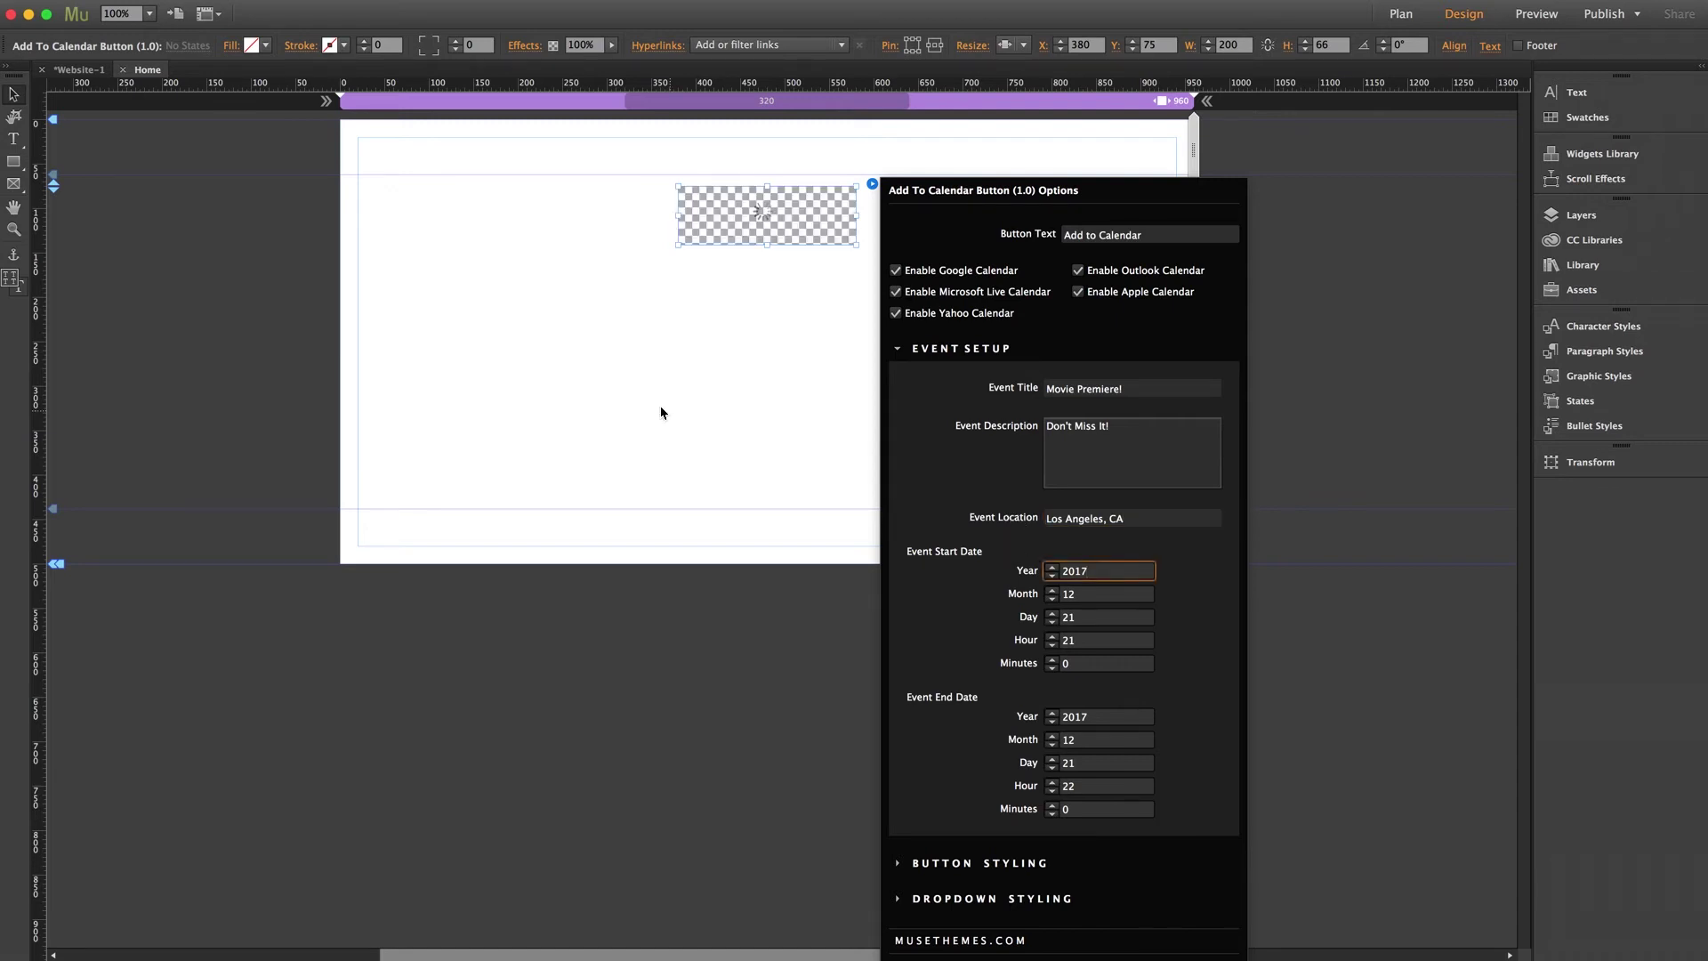
click(661, 412)
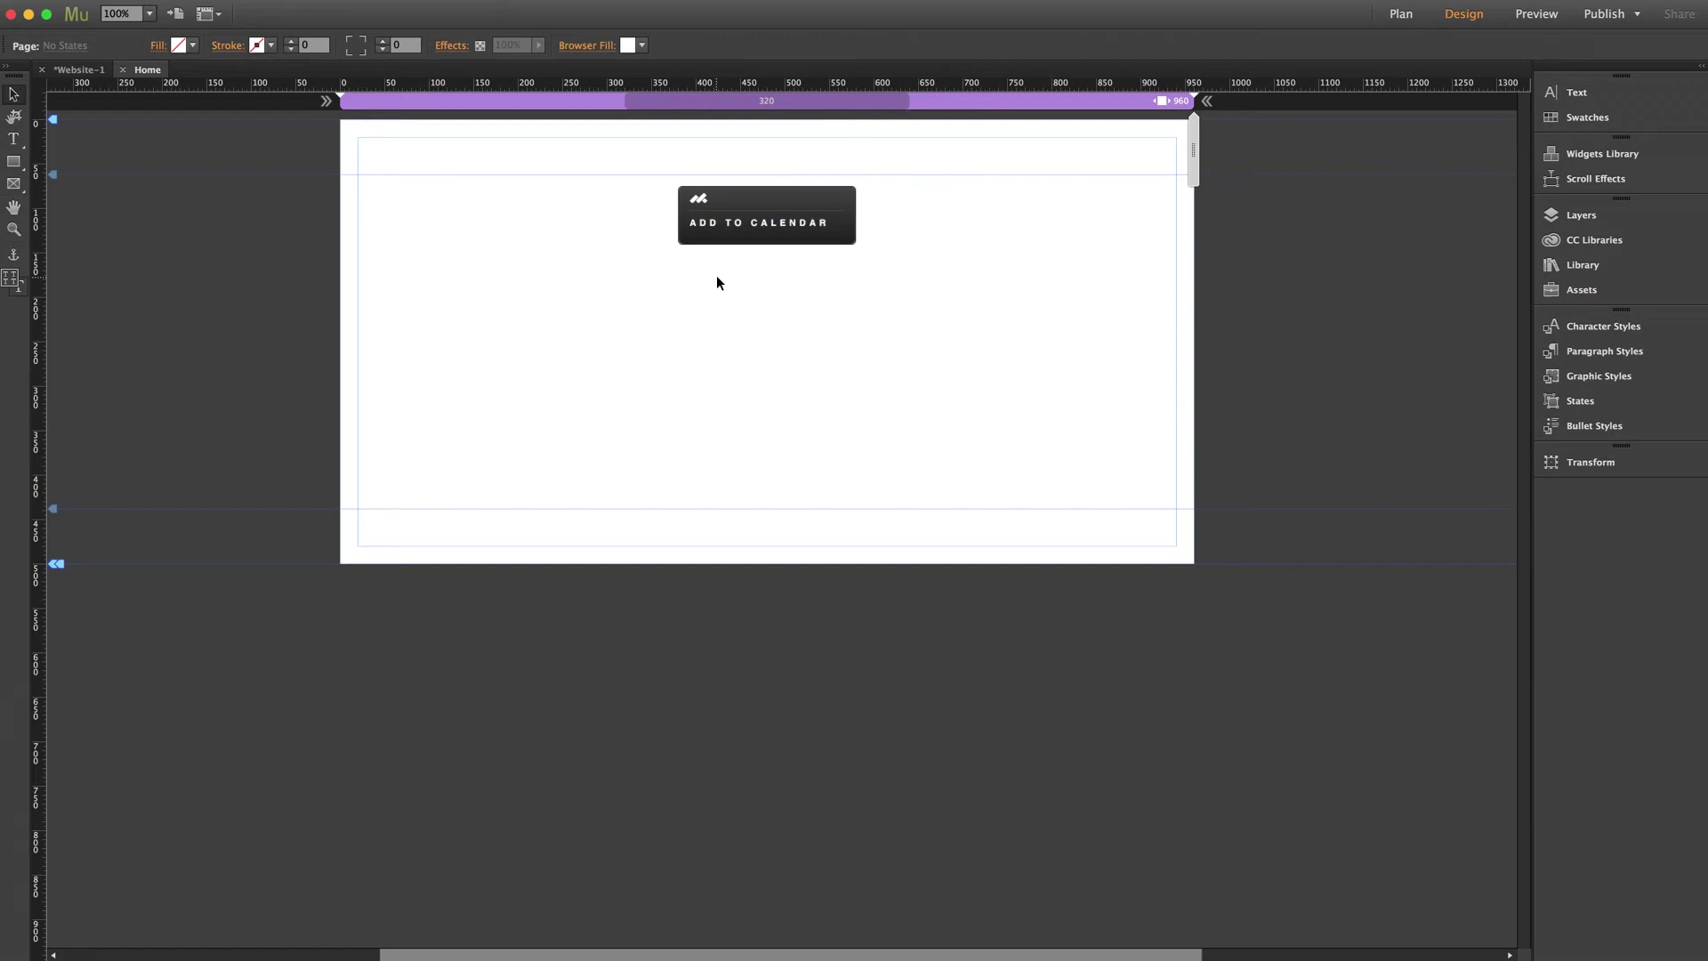
In BUTTON STYLING, set Button Opacity 0, Border Width 1 and black label text.
click(836, 227)
click(873, 184)
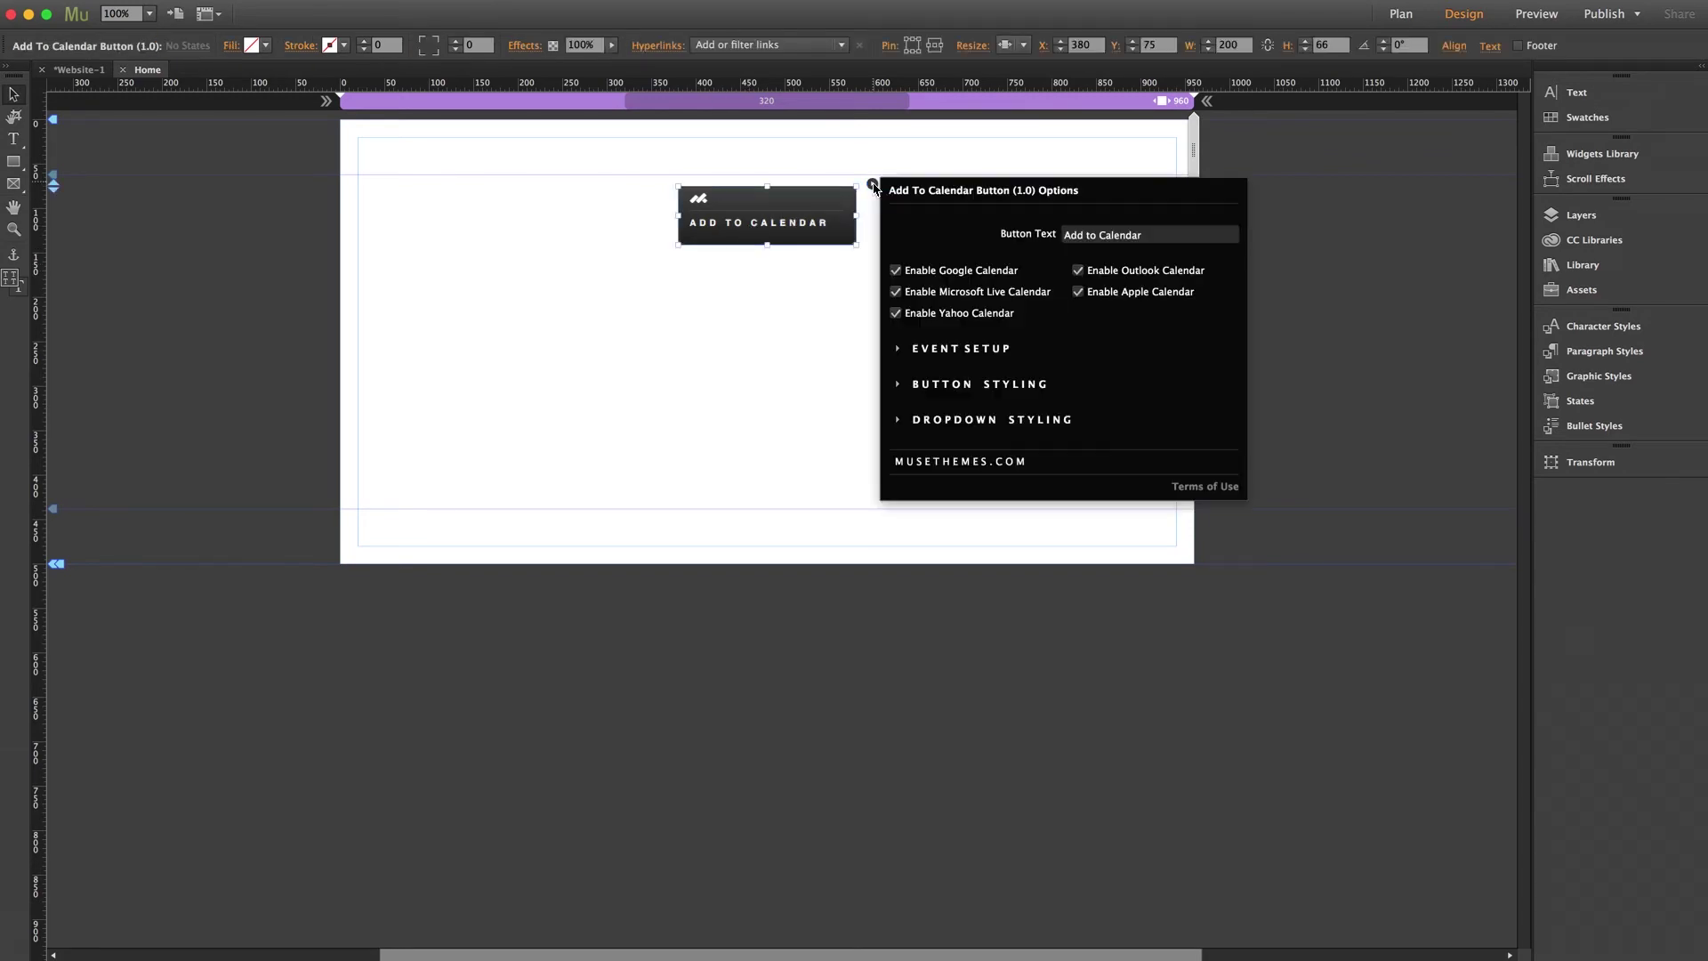
click(946, 389)
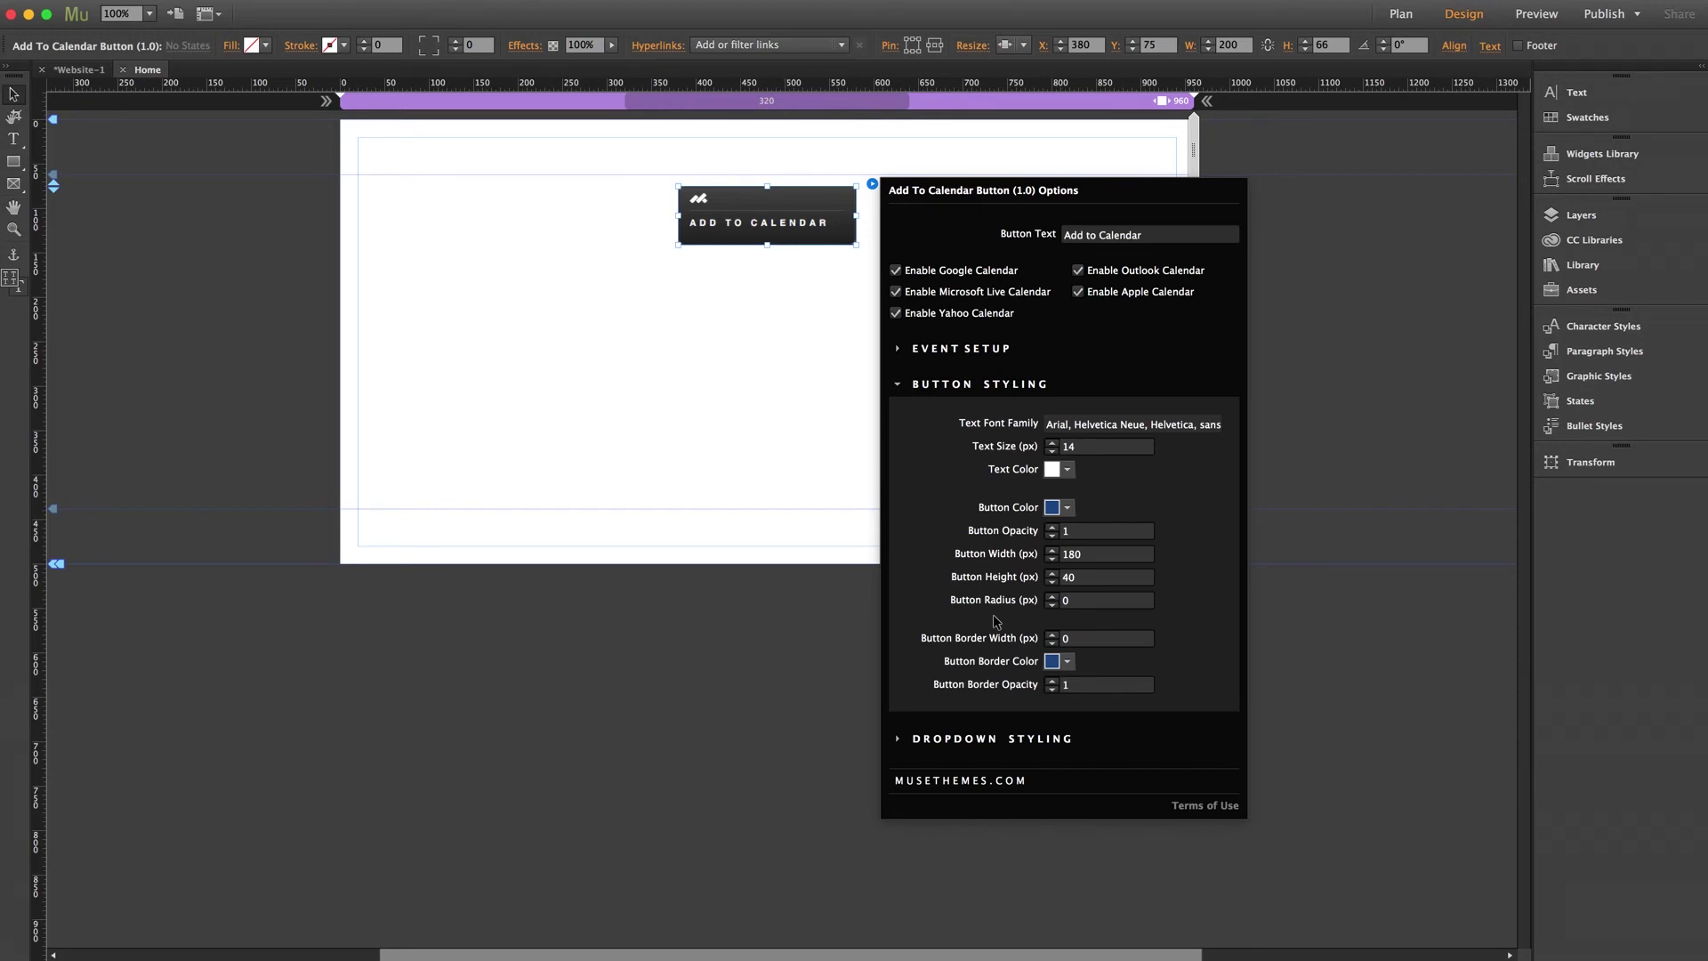
double_click(1065, 532)
text(0)
double_click(1078, 638)
text(1)
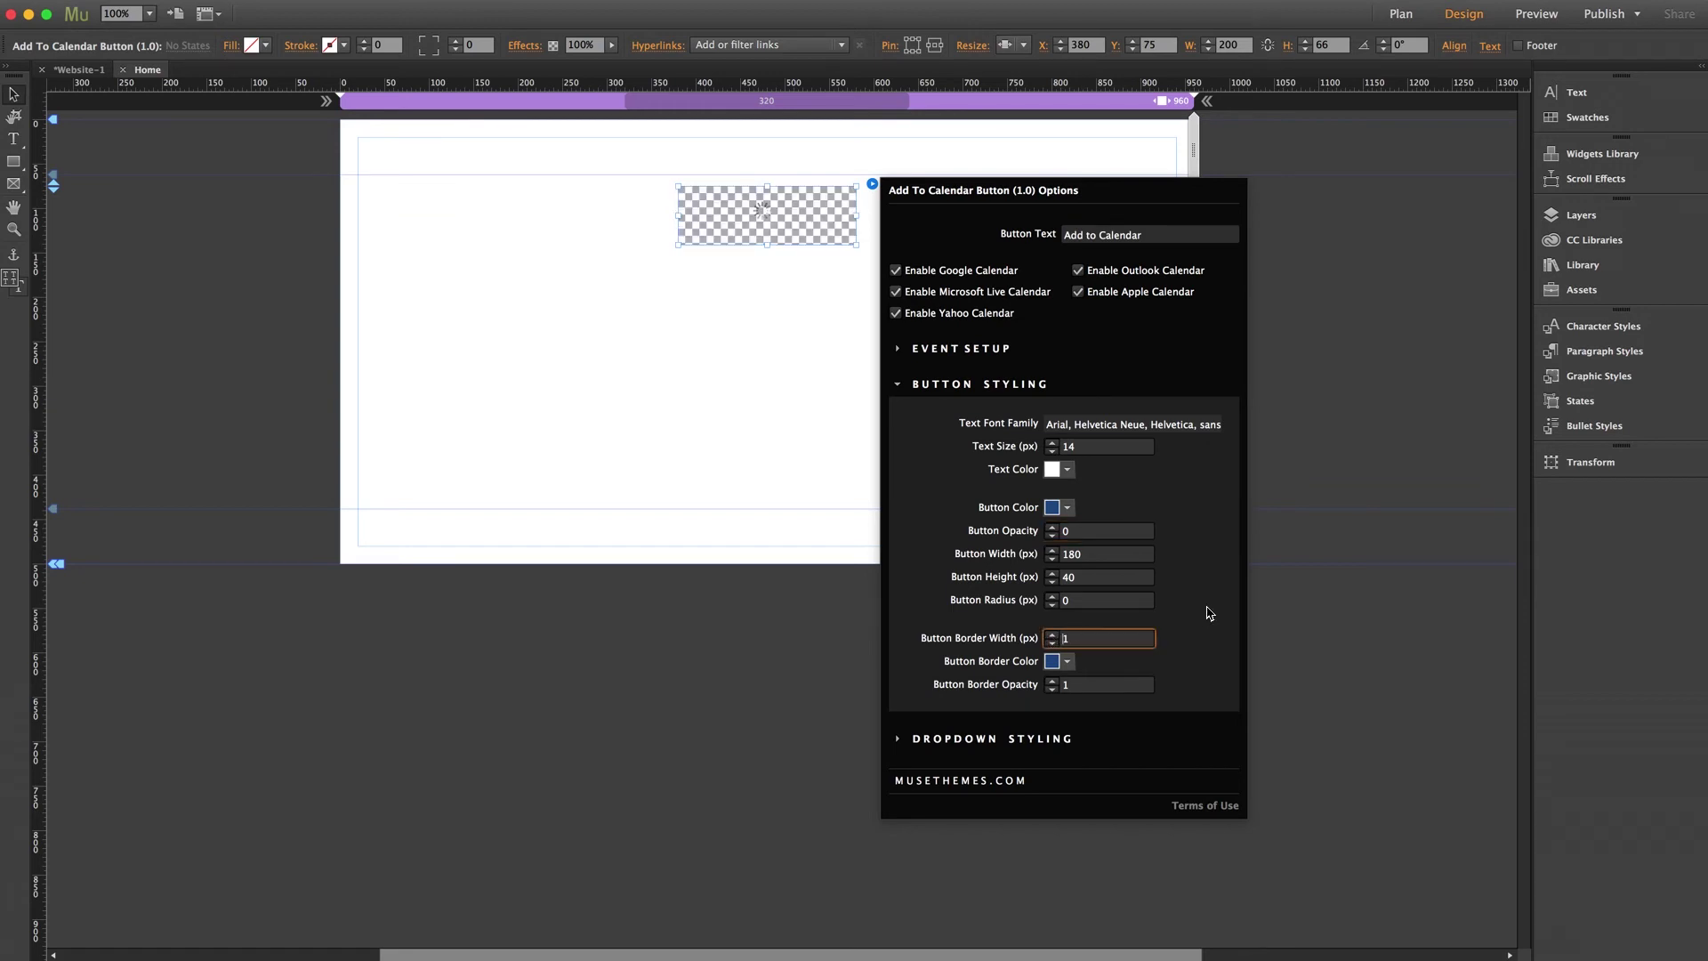
click(1068, 469)
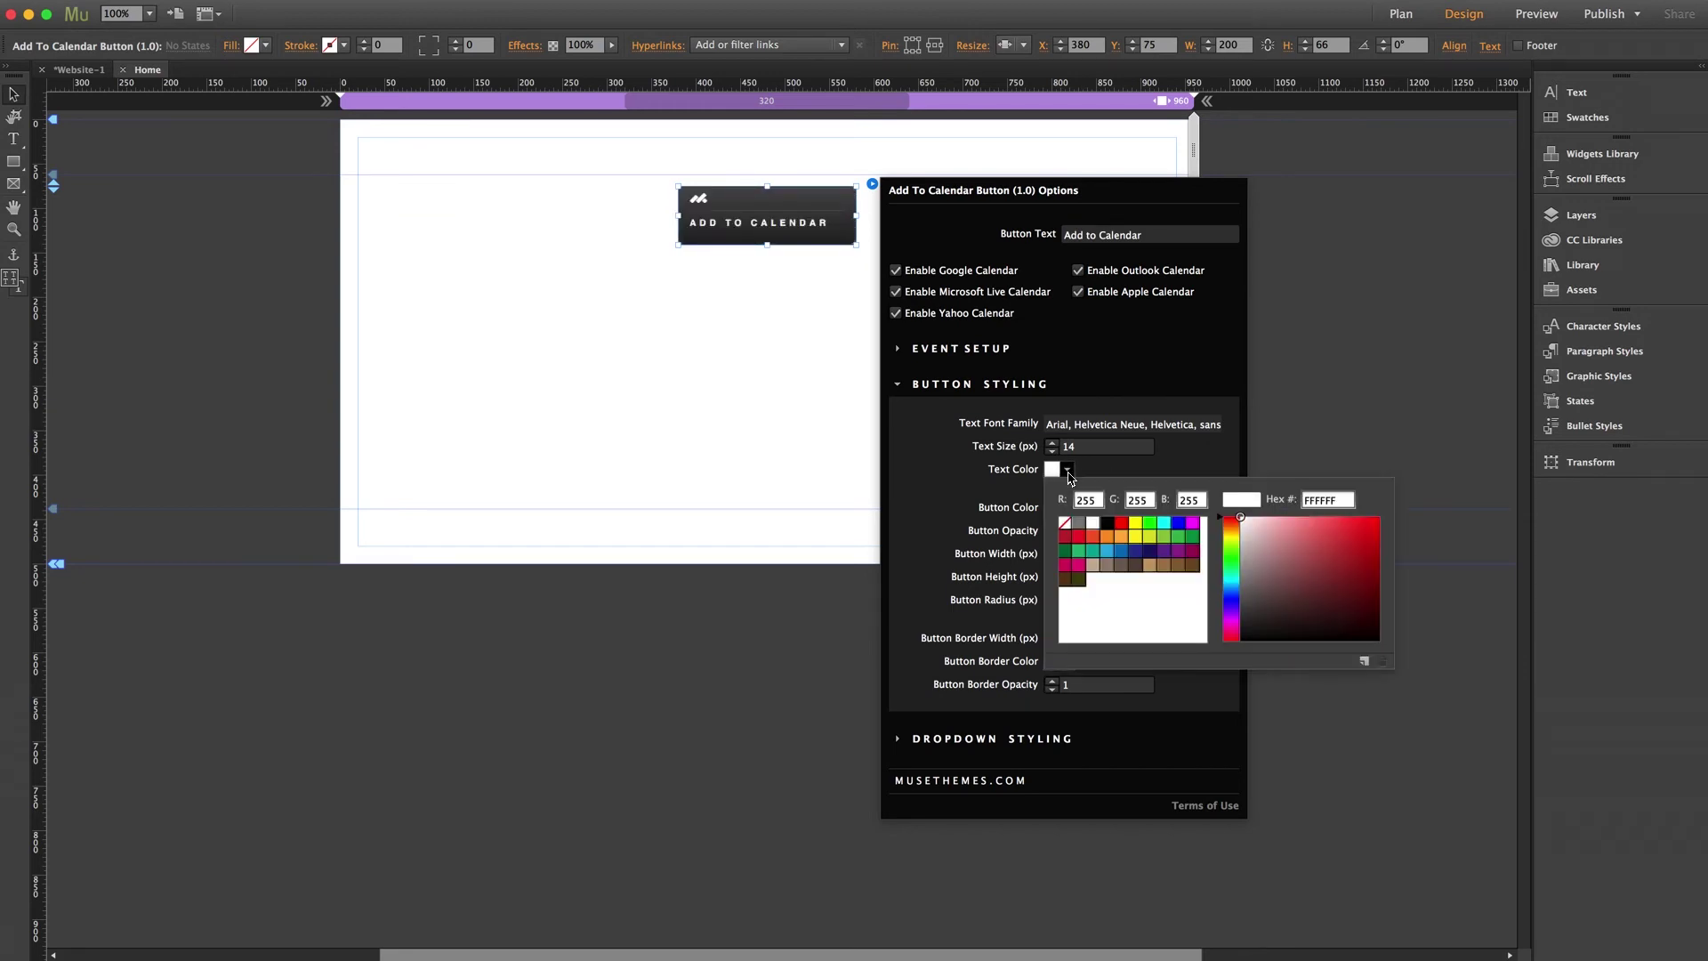
click(1106, 524)
click(1176, 461)
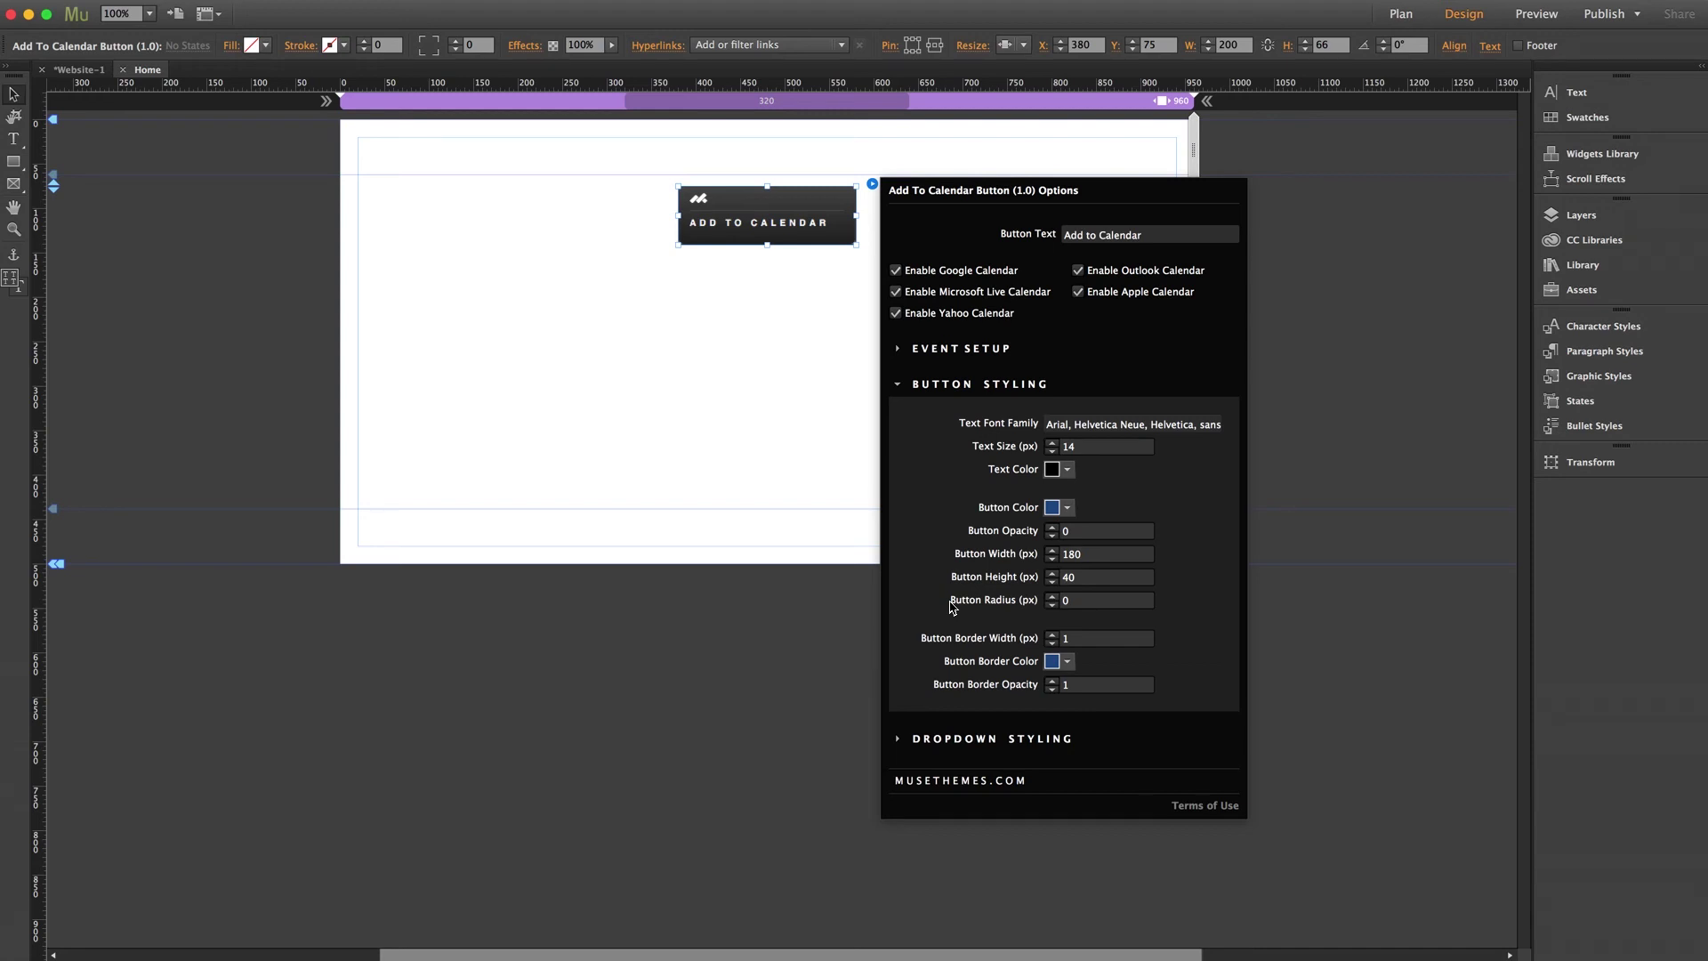
Collapse BUTTON STYLING and expand DROPDOWN STYLING in the calendar button's options.
click(944, 388)
click(949, 422)
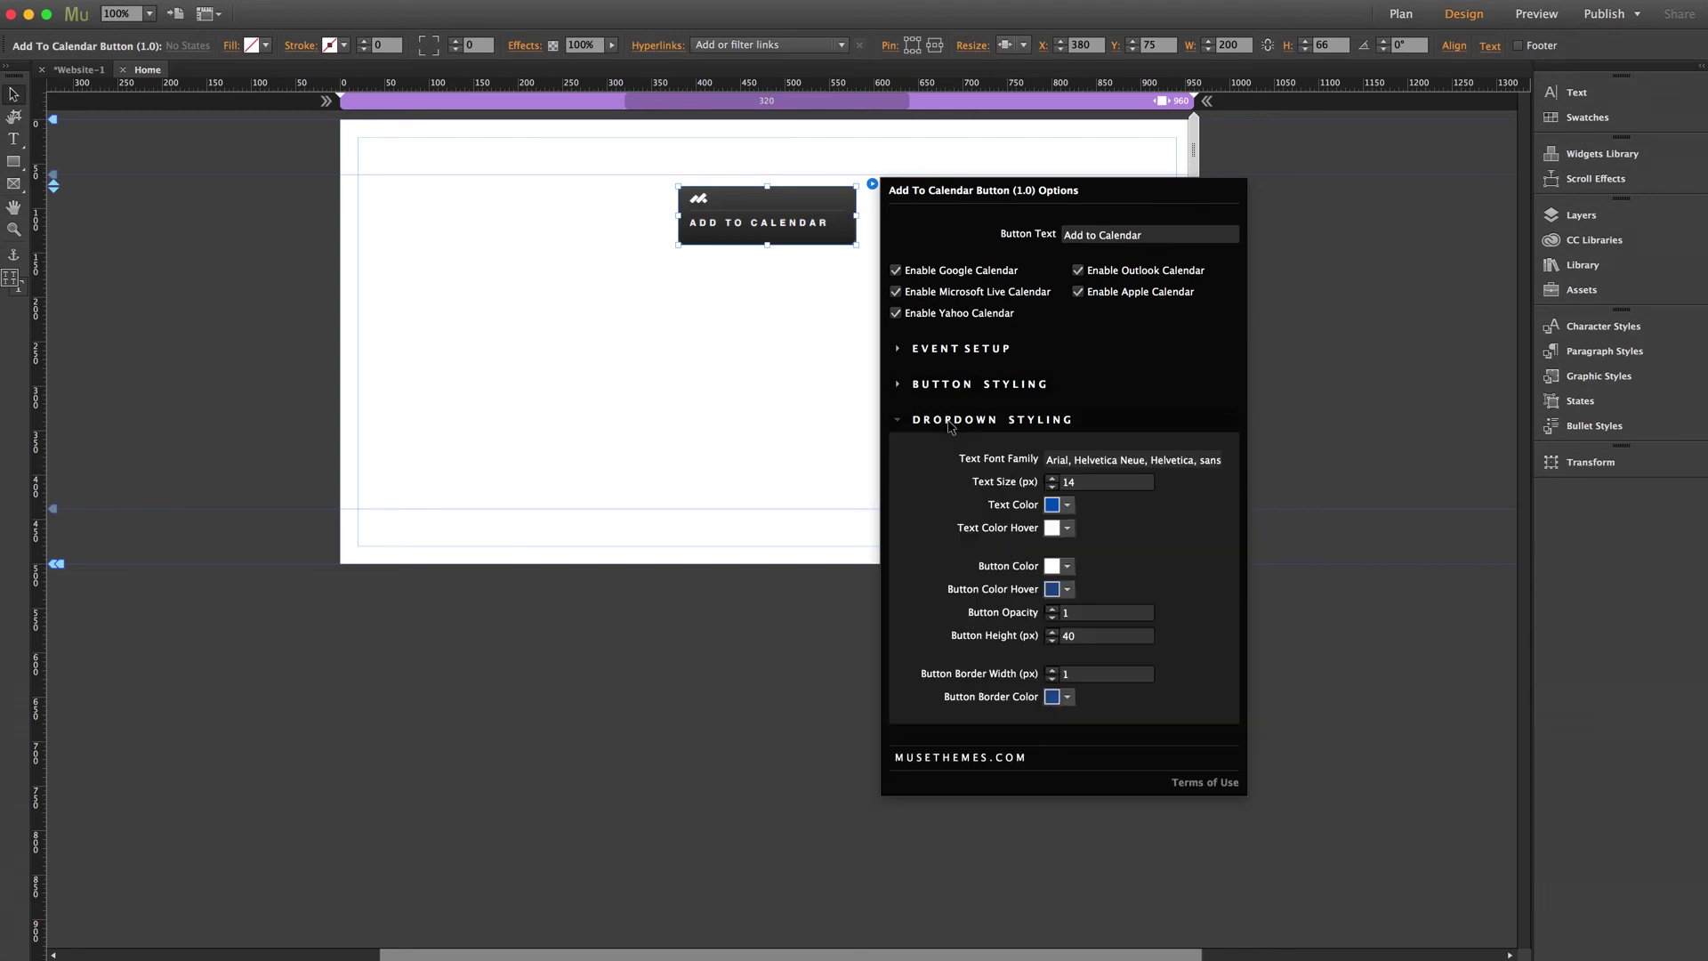